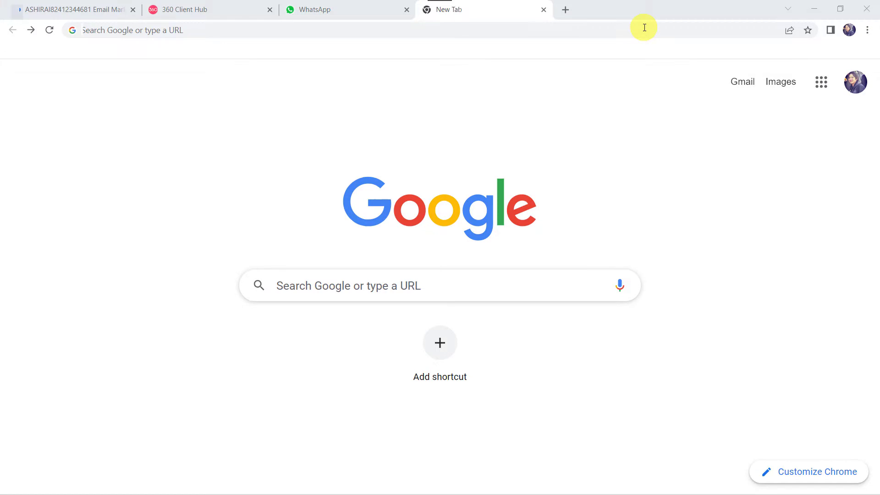
Go to pabbly.com and open the Pabbly Connect product page.
click(645, 27)
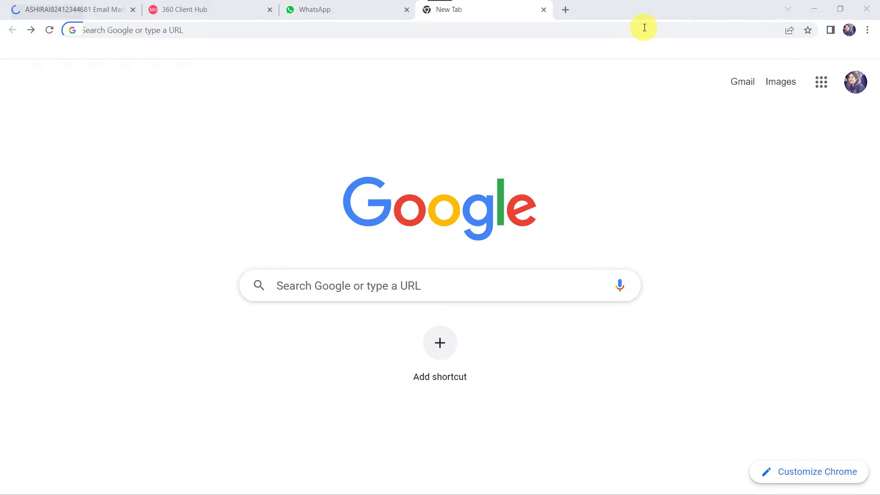
text(pabbly.com)
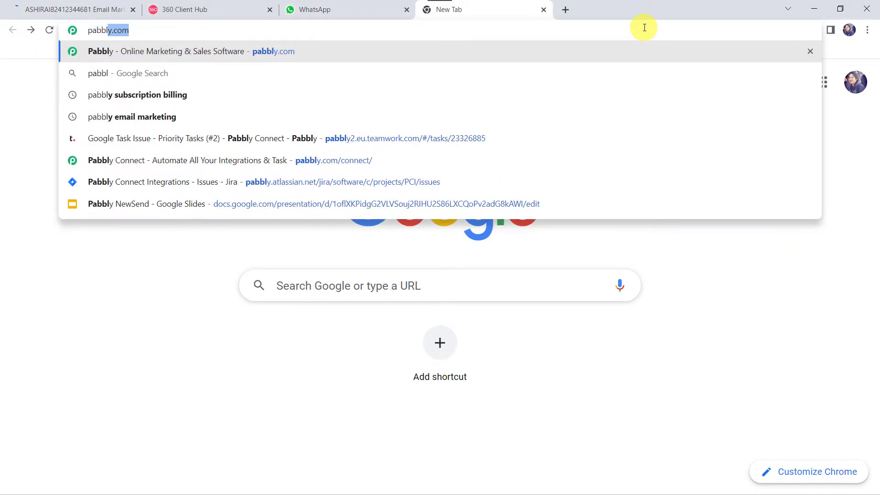
key(Return)
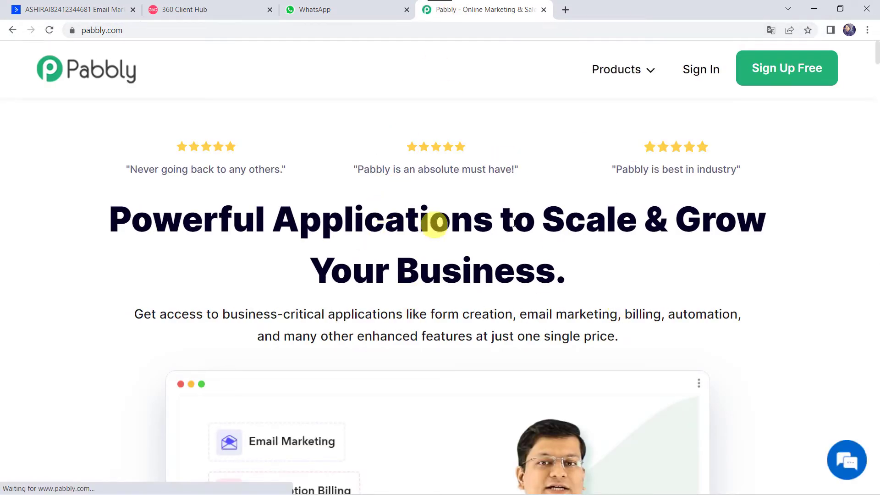
mouse_move(615, 65)
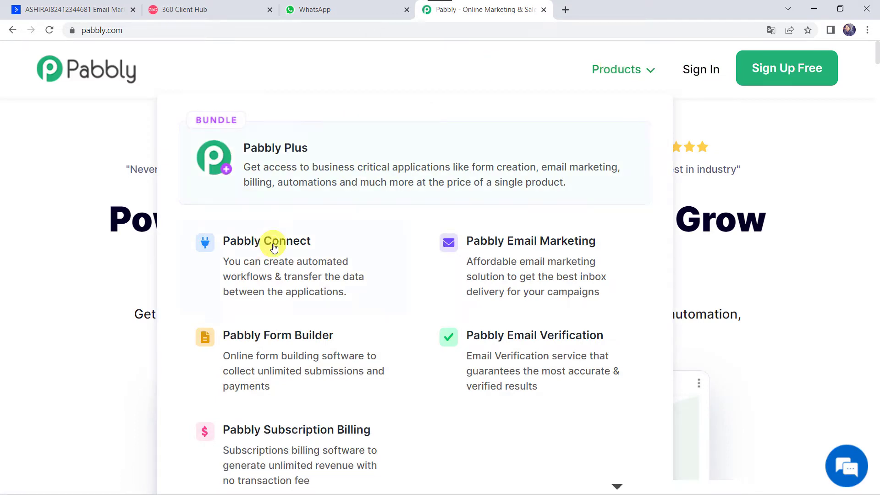
click(277, 243)
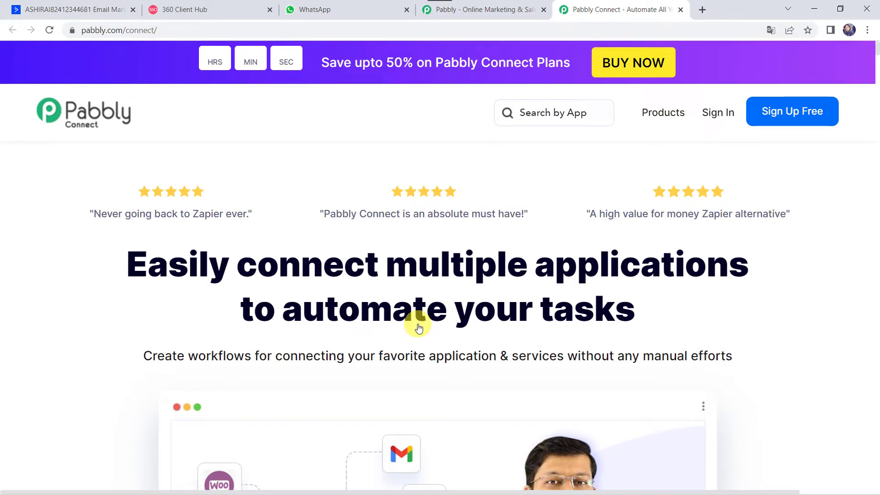
Sign in to the existing Pabbly account with the saved login details and access Pabbly Connect.
click(802, 114)
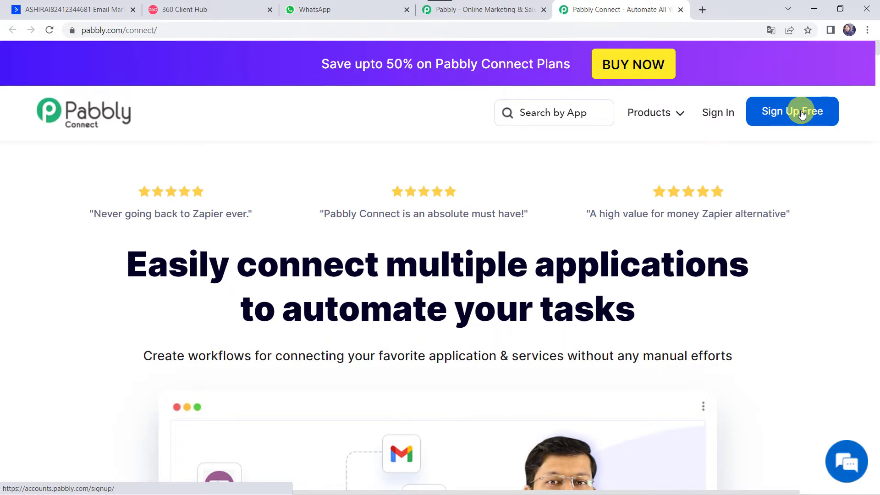
click(706, 117)
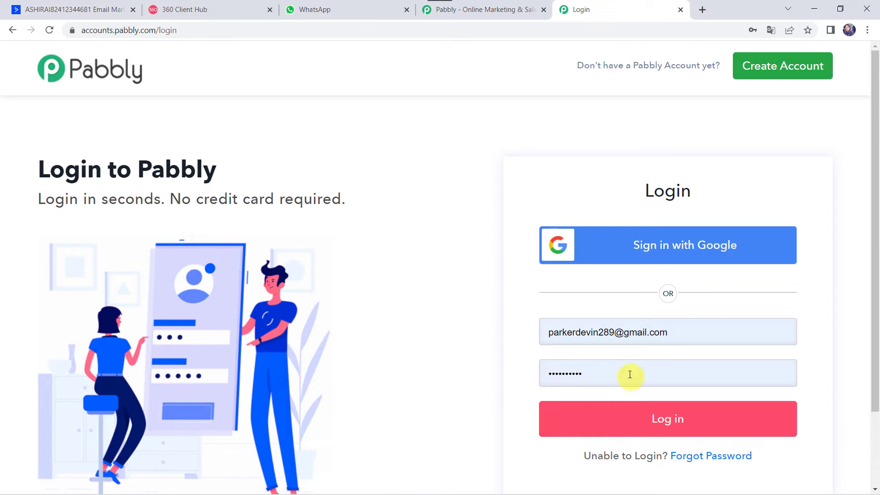
click(647, 434)
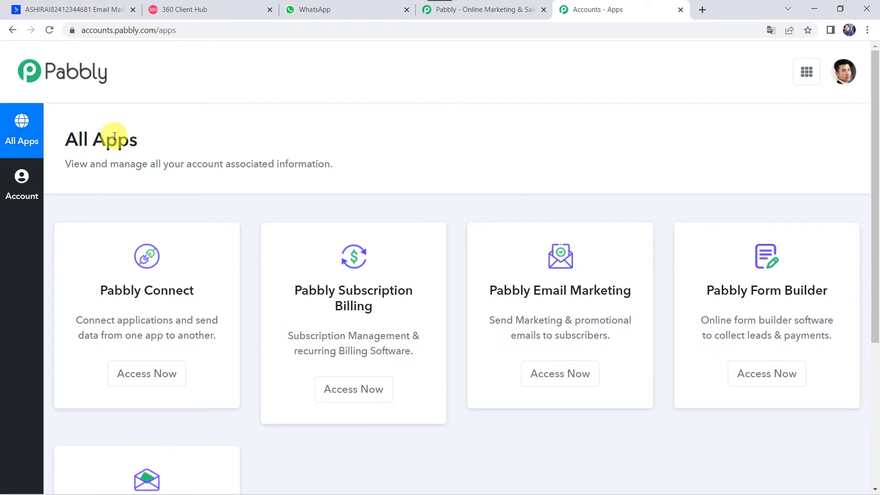
click(150, 373)
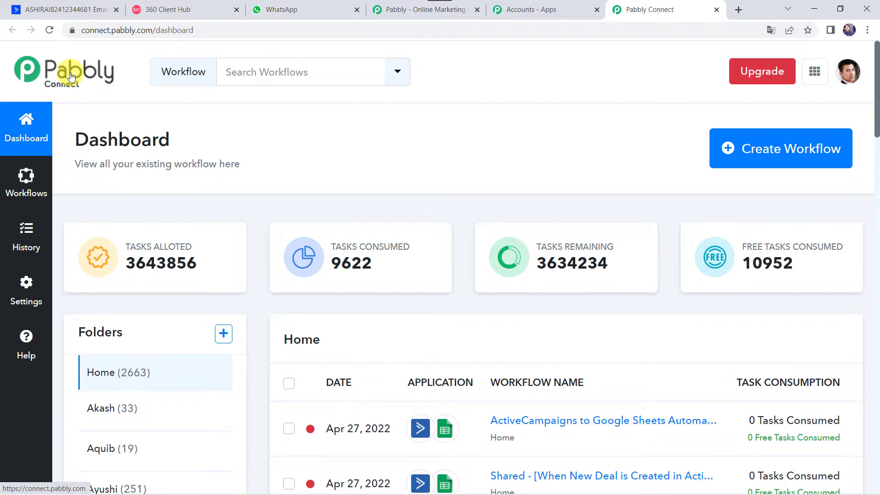
Create a new workflow named "ActiveCampaign to WhatsApp Integration".
scroll(499, 354, down, 5)
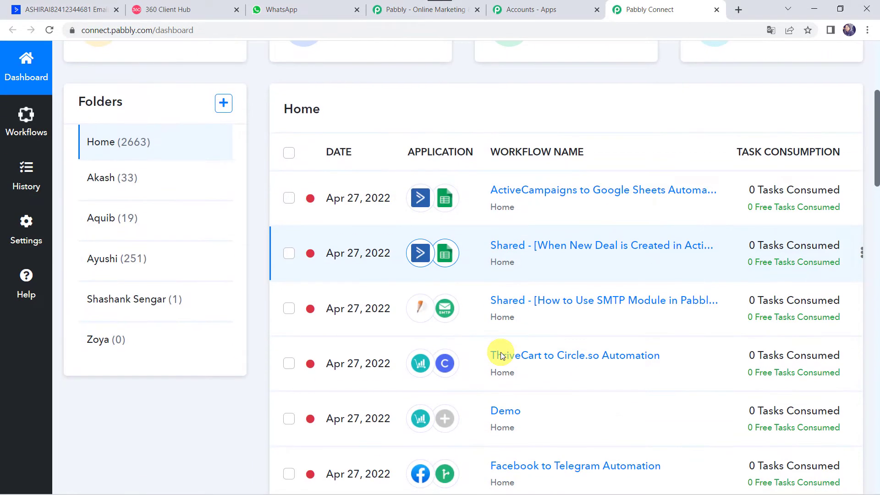
scroll(501, 356, up, 5)
click(770, 155)
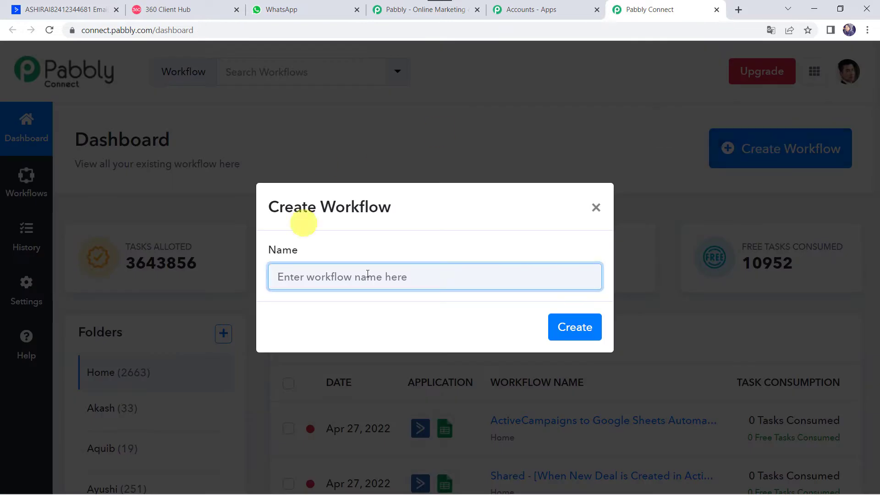
click(371, 279)
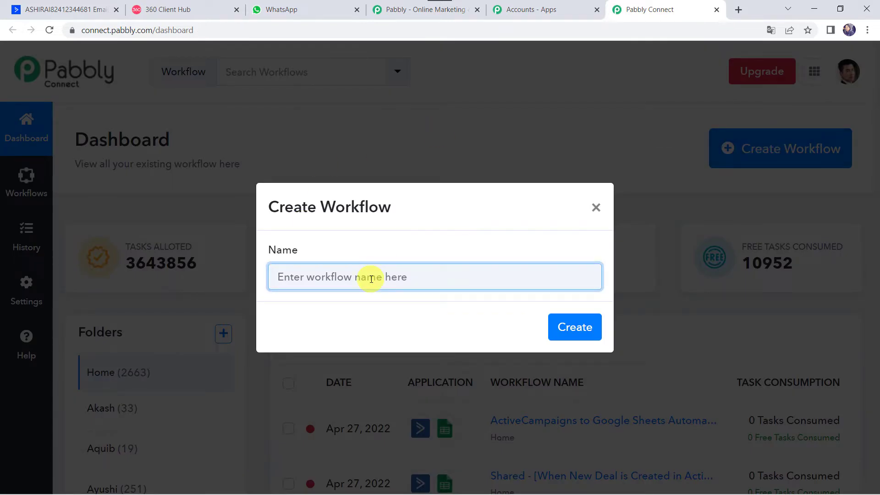
text(Acti)
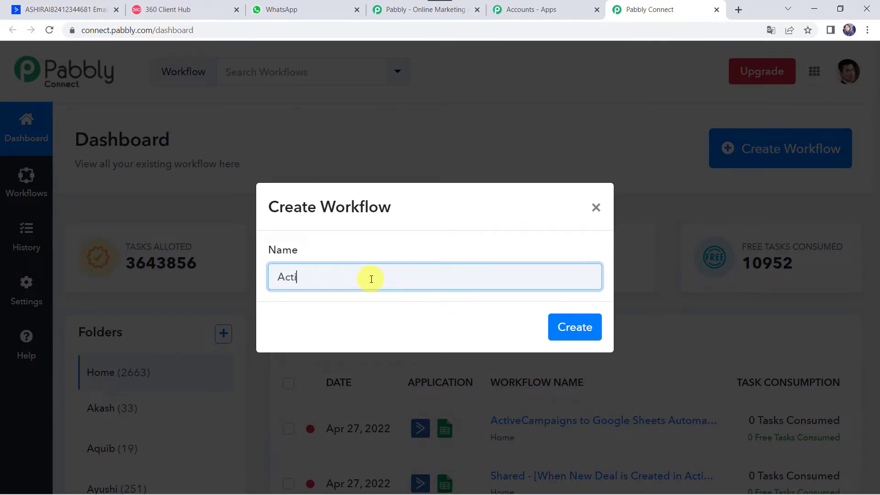
text(veCampaign to )
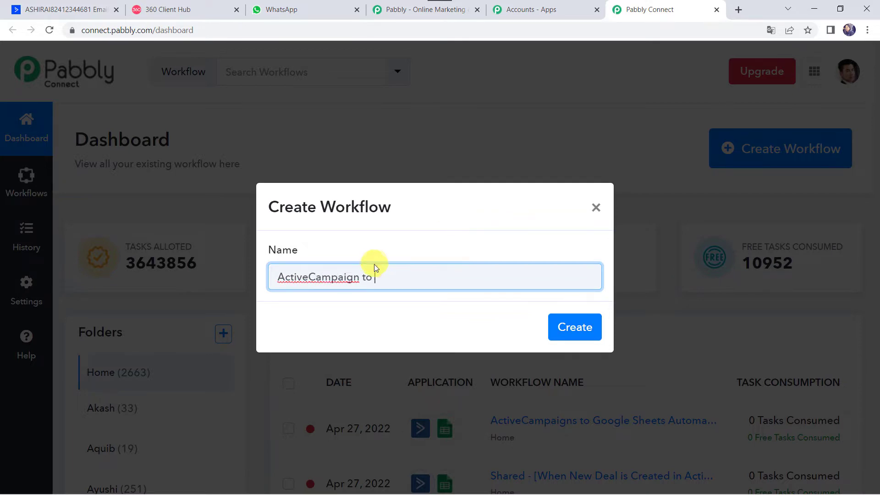
text(WhatsApp Integration)
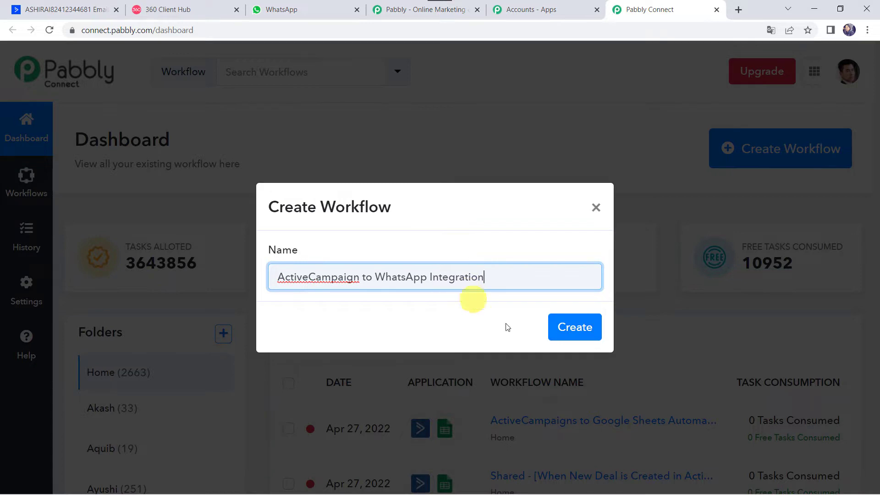
click(576, 328)
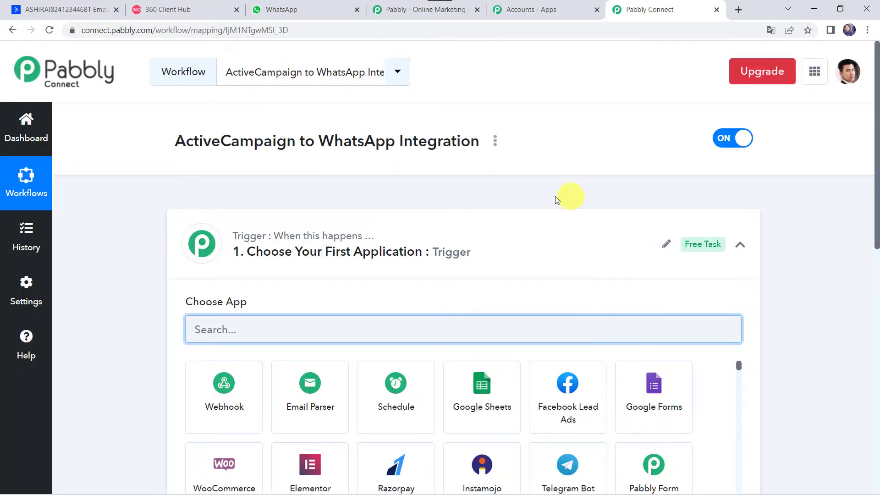
click(487, 240)
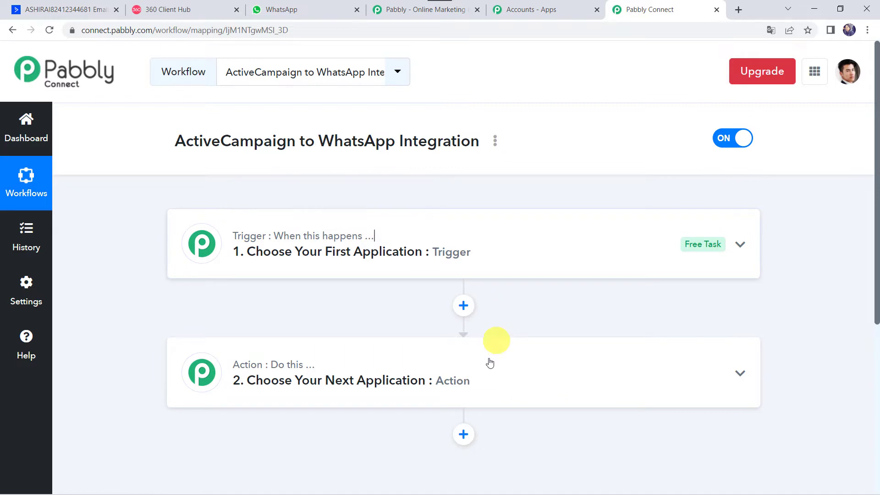
mouse_move(242, 239)
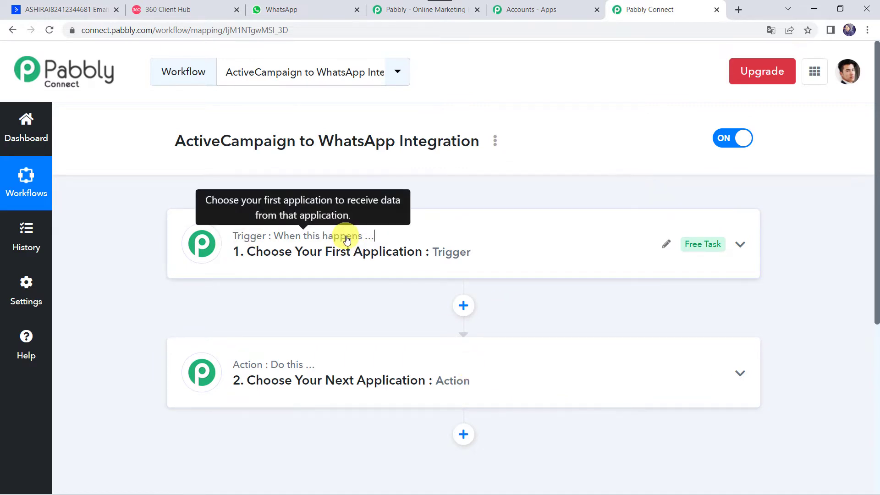
mouse_move(238, 365)
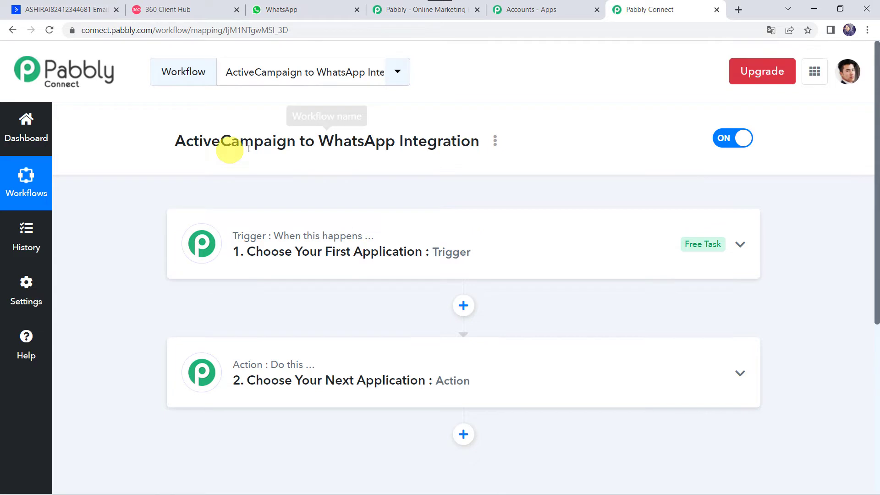
click(484, 241)
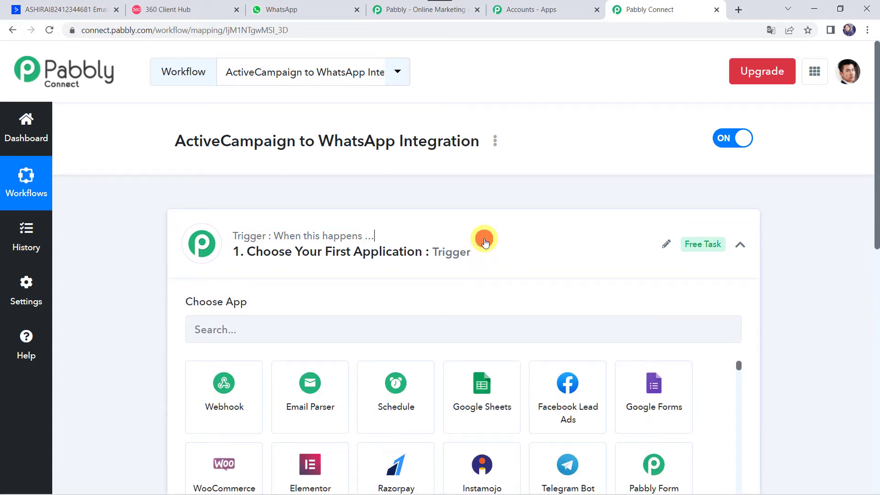
Choose ActiveCampaign as the trigger application and Contact Tag Added as its trigger event.
click(229, 326)
text(Acti)
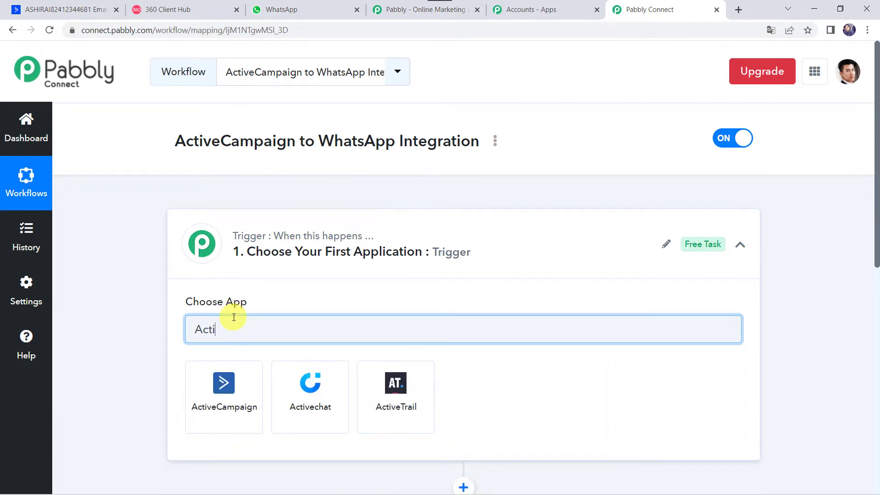
click(217, 410)
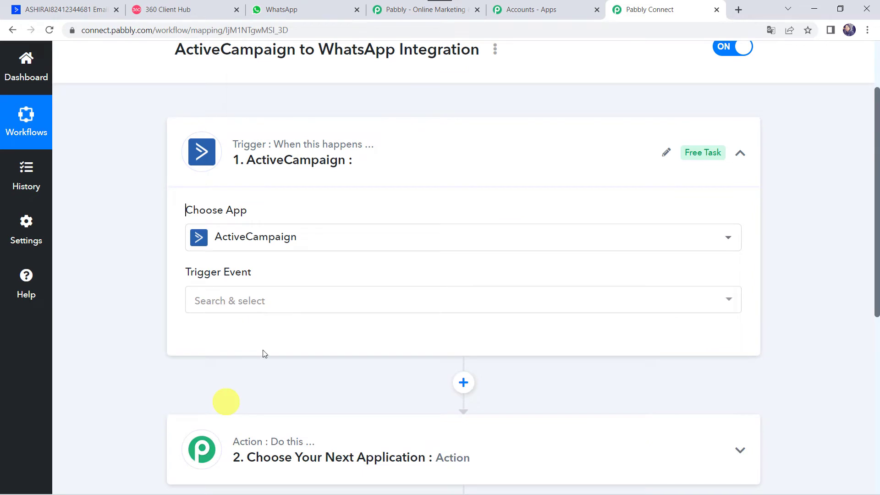
click(228, 298)
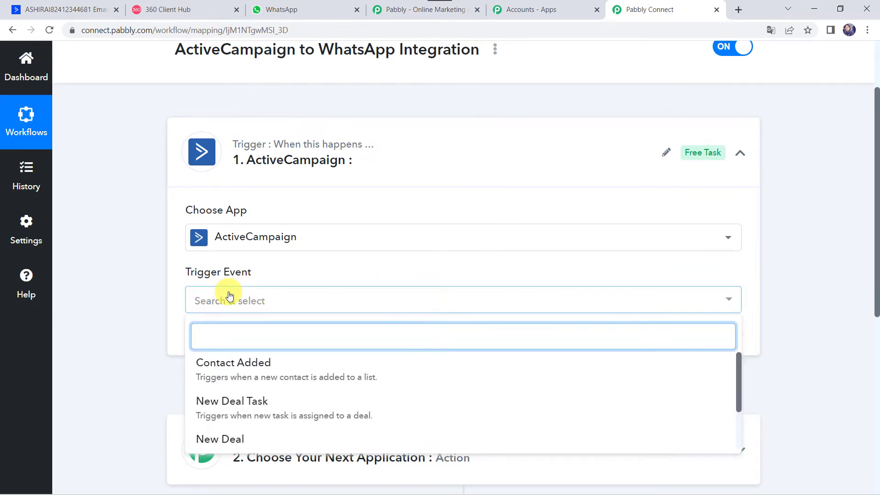
scroll(241, 403, down, 3)
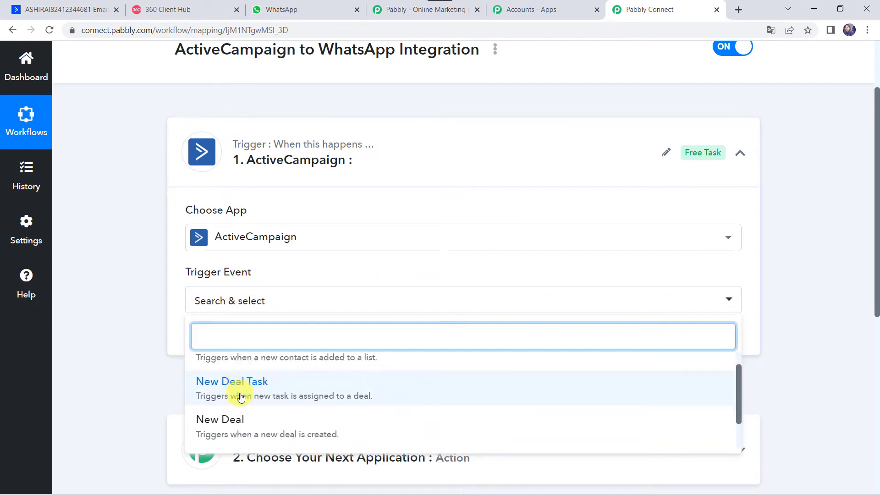
click(250, 424)
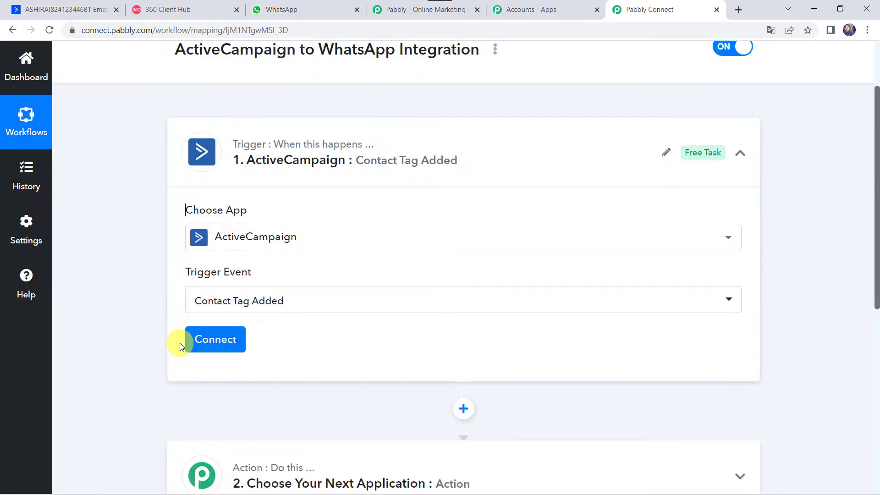
Start connecting the trigger to ActiveCampaign with the Add New Connection option and show its API Key and URL fields.
click(211, 339)
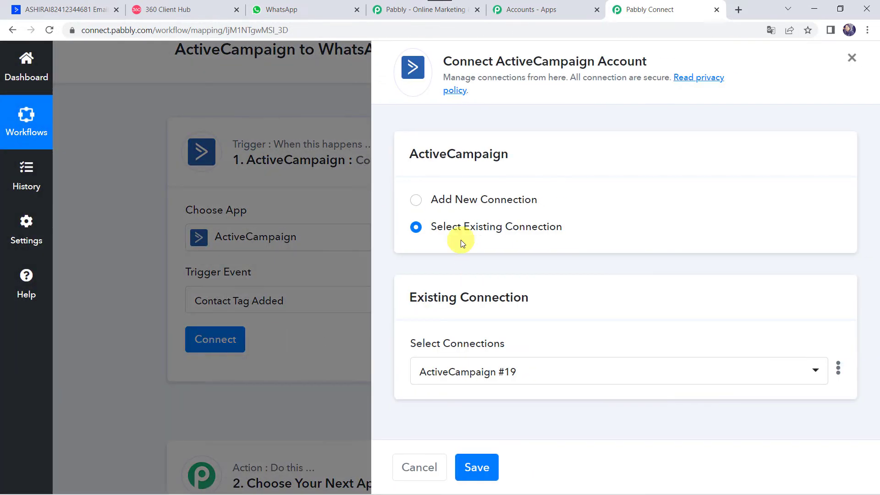
click(483, 198)
scroll(433, 362, down, 4)
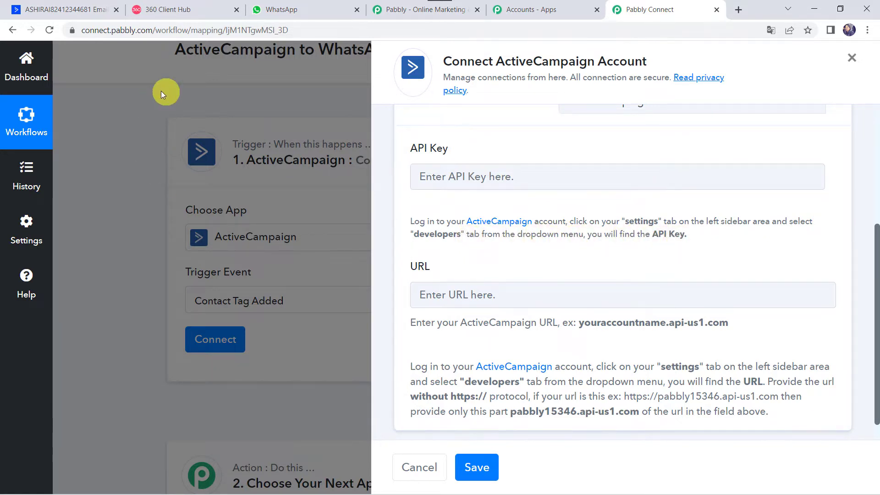
Switch to ActiveCampaign and copy the API key from the Developer settings.
click(81, 5)
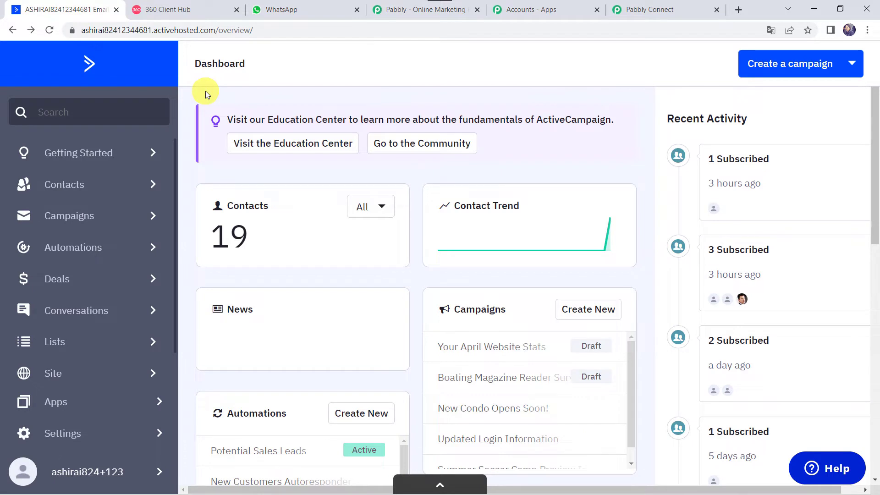
click(71, 433)
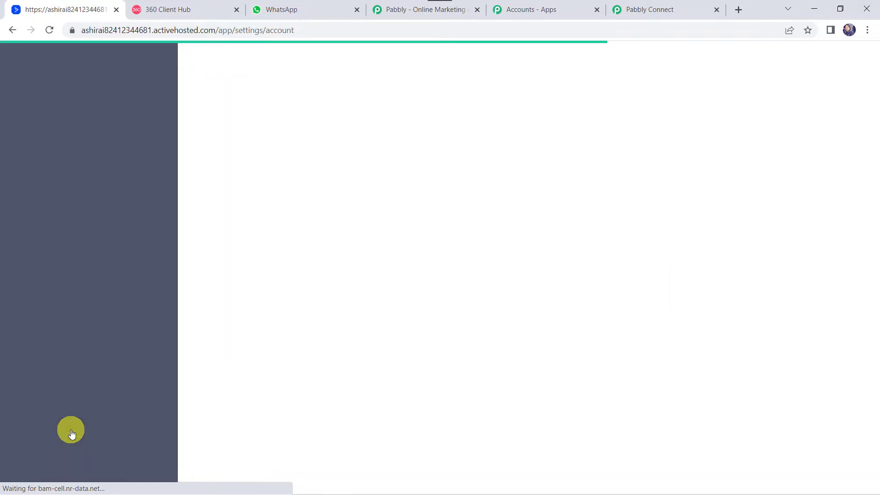
click(132, 245)
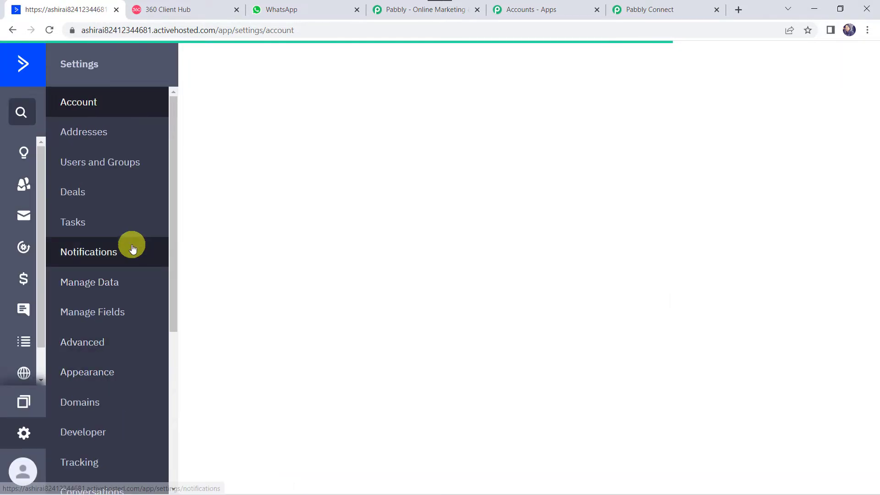
click(93, 434)
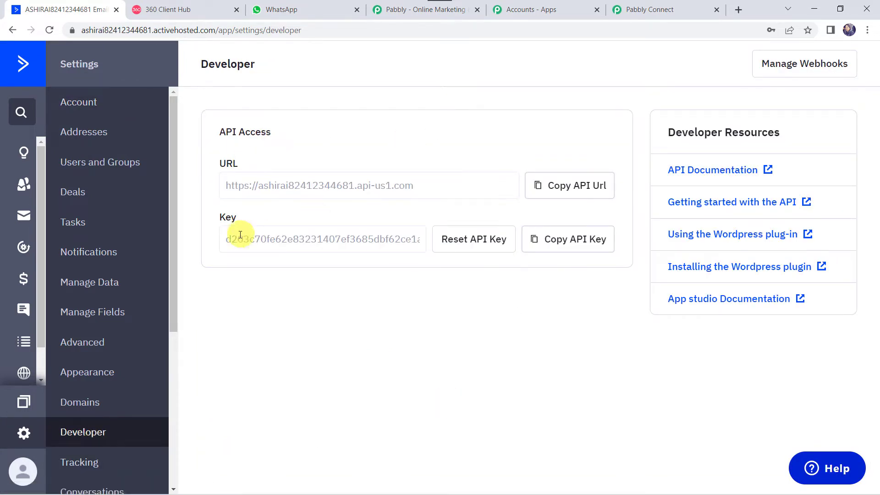
click(579, 245)
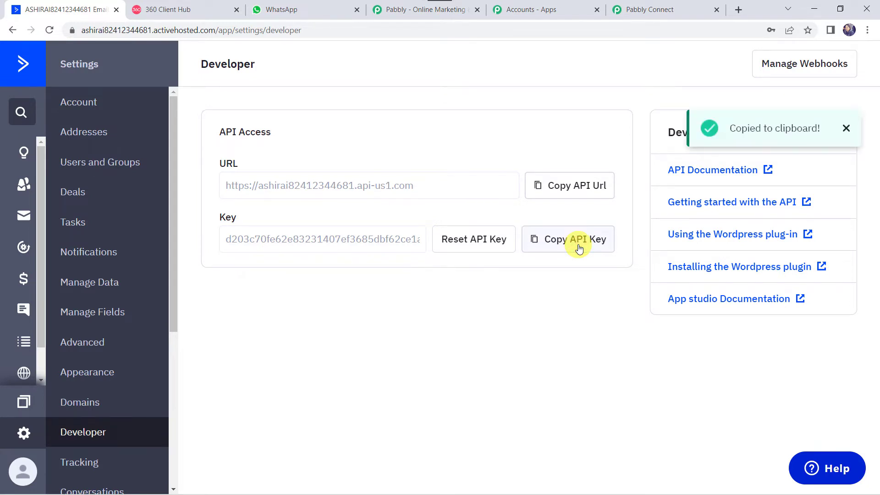
Return to Pabbly Connect and paste the copied API key into the new ActiveCampaign connection.
click(652, 8)
click(452, 175)
right_click(454, 175)
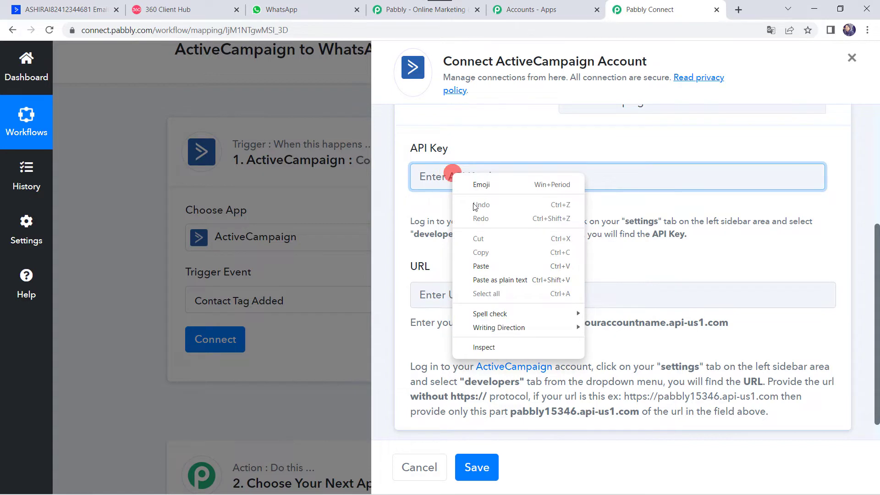
click(483, 262)
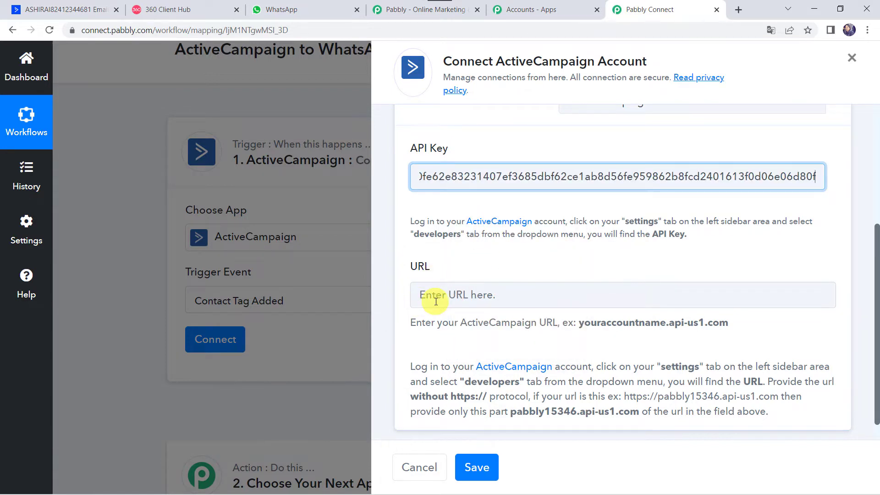
Copy the API URL from ActiveCampaign's Developer settings and paste it into the URL field of the new Pabbly Connect connection.
click(85, 9)
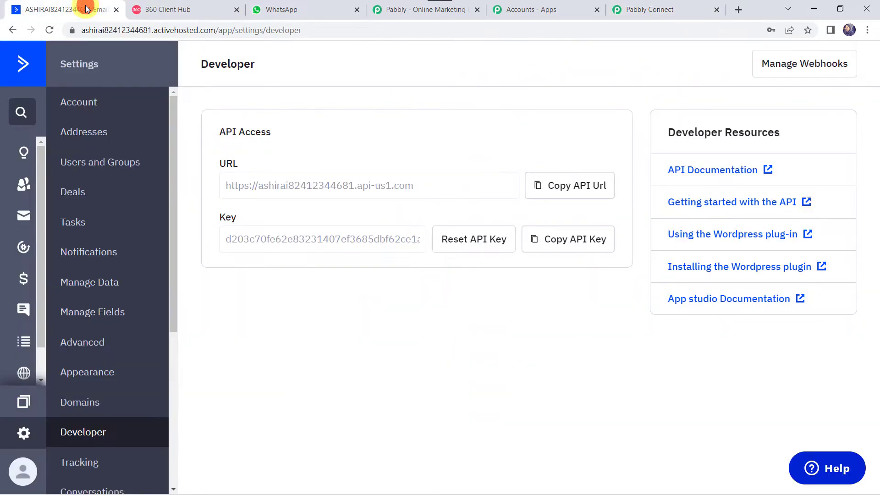
click(566, 194)
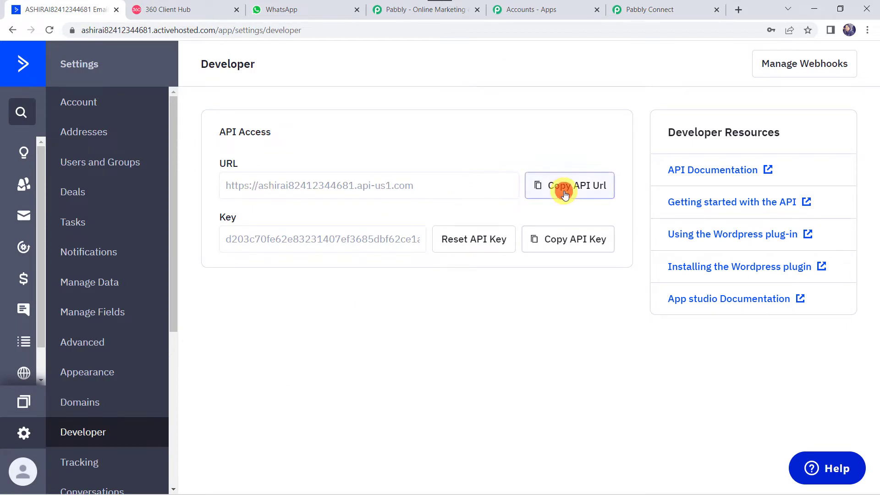
click(632, 6)
click(448, 296)
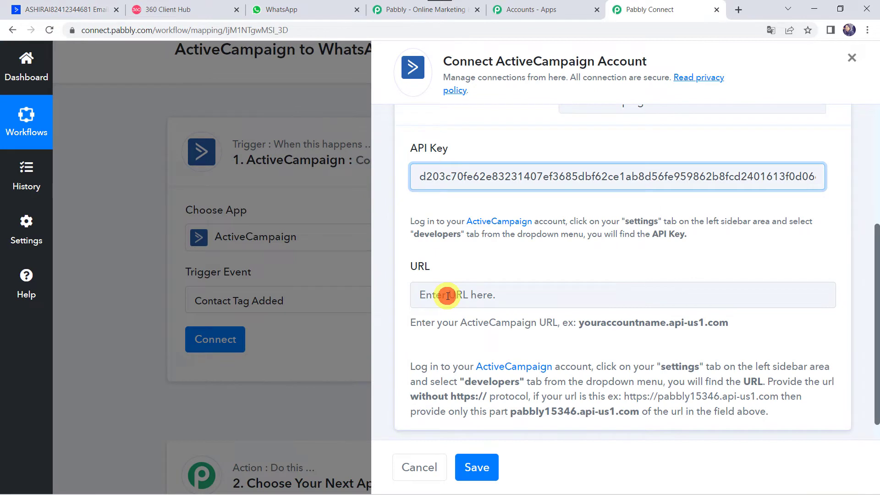
right_click(448, 296)
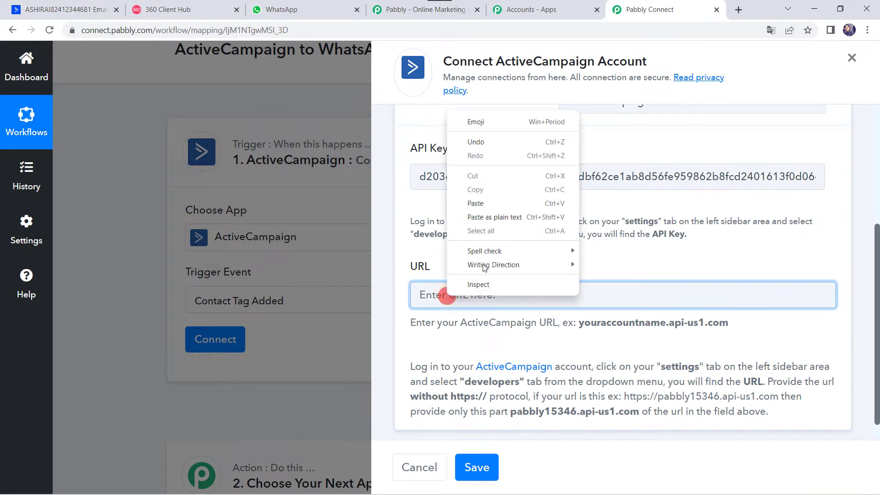
click(511, 203)
click(457, 296)
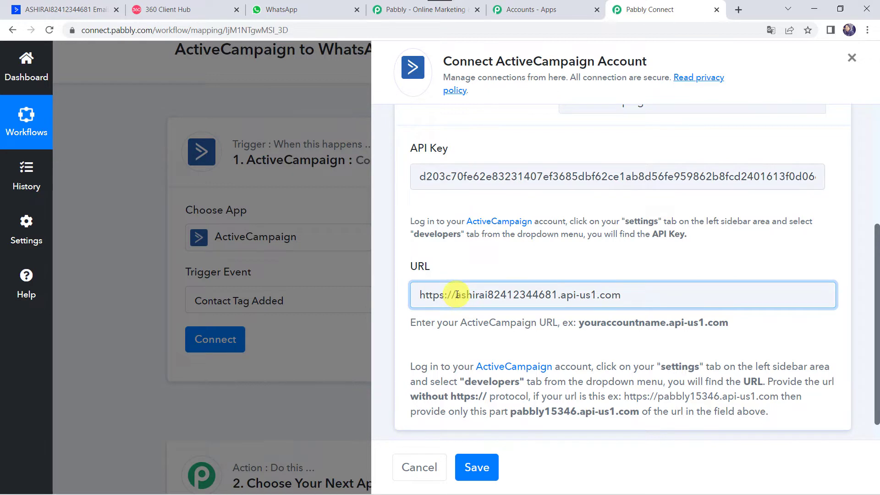
key(BackSpace)
key(BackSpace)
key(BackSpace)
key(BackSpace)
key(BackSpace)
key(BackSpace)
key(BackSpace)
key(BackSpace)
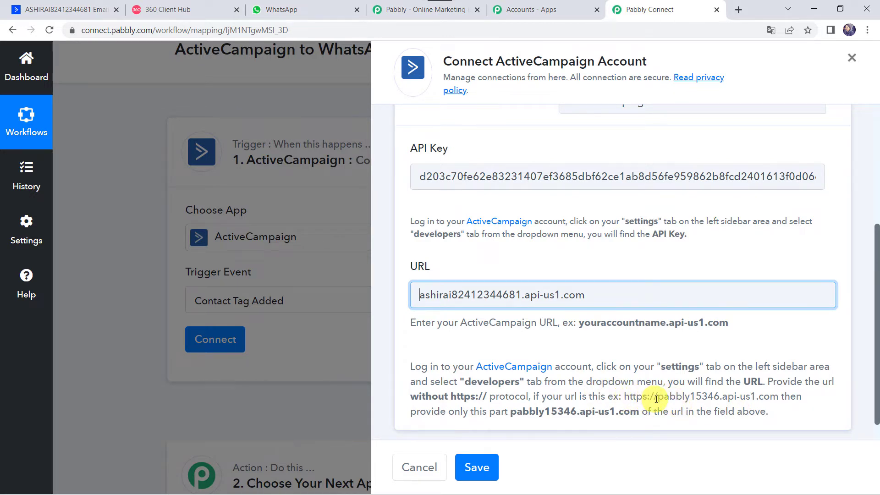
click(469, 471)
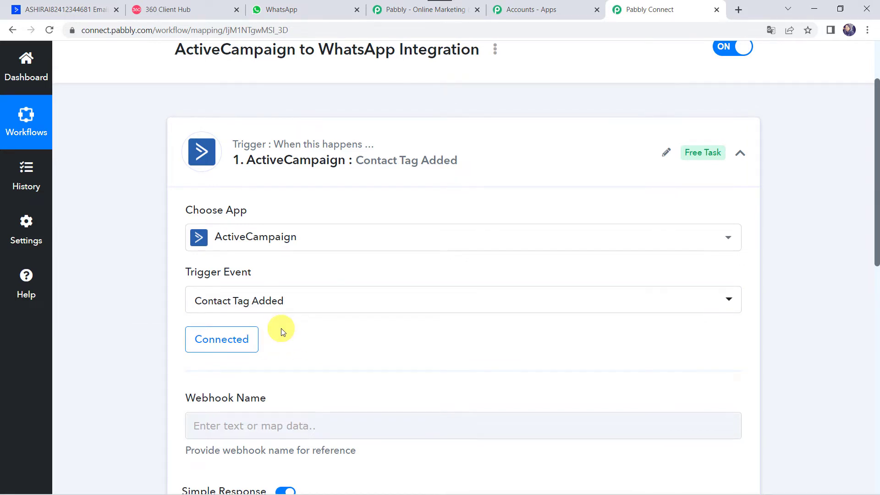
Name the trigger's webhook Pabbly, then save and send a test request, agreeing to resend it.
scroll(282, 328, down, 4)
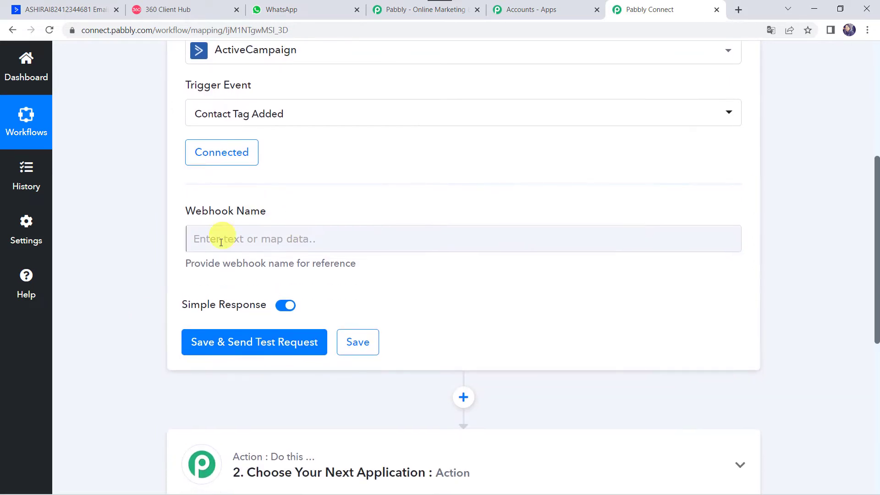
click(249, 238)
text(Pabbly)
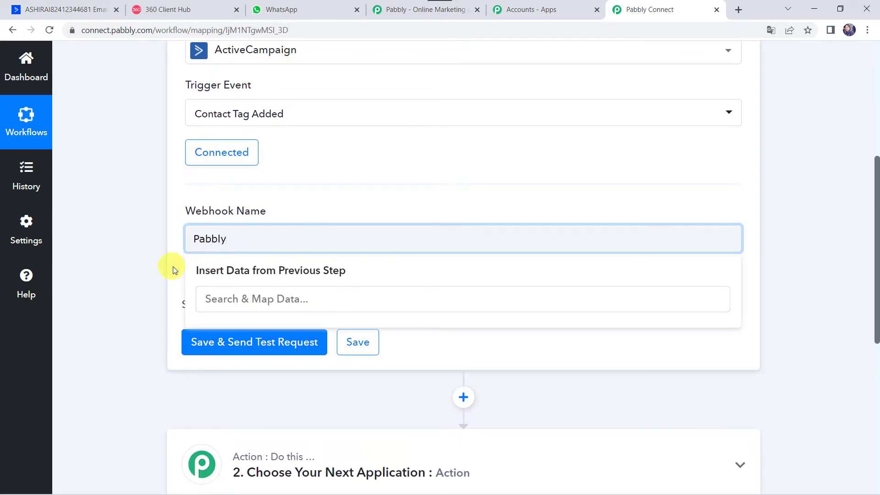
click(145, 246)
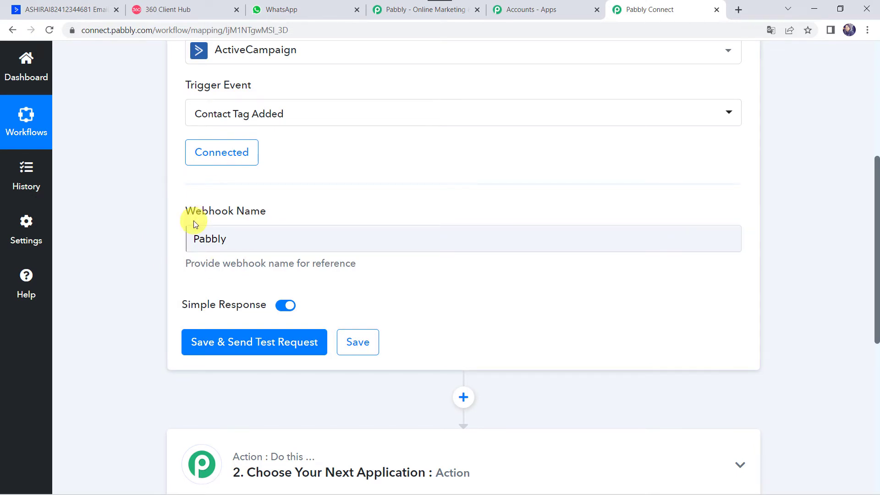
click(225, 350)
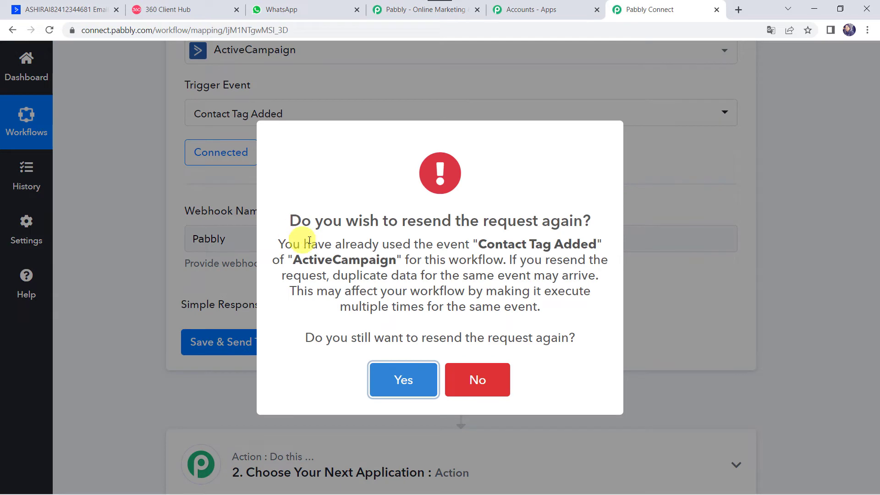
click(401, 375)
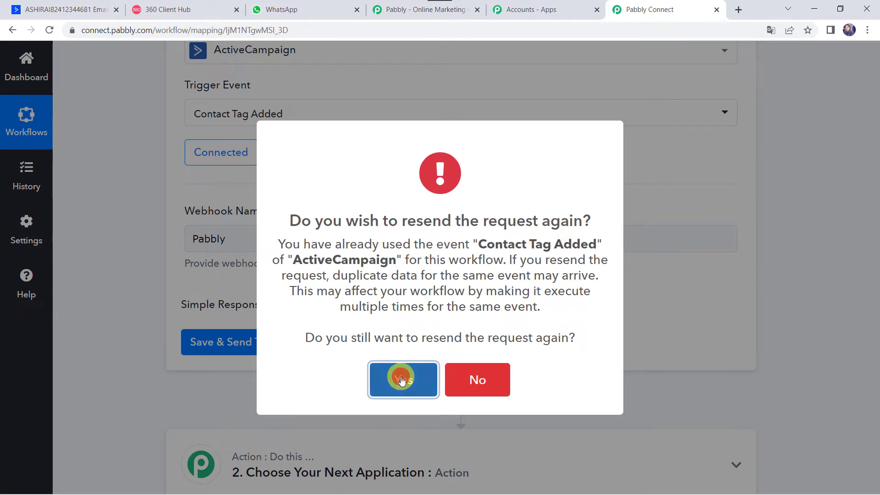
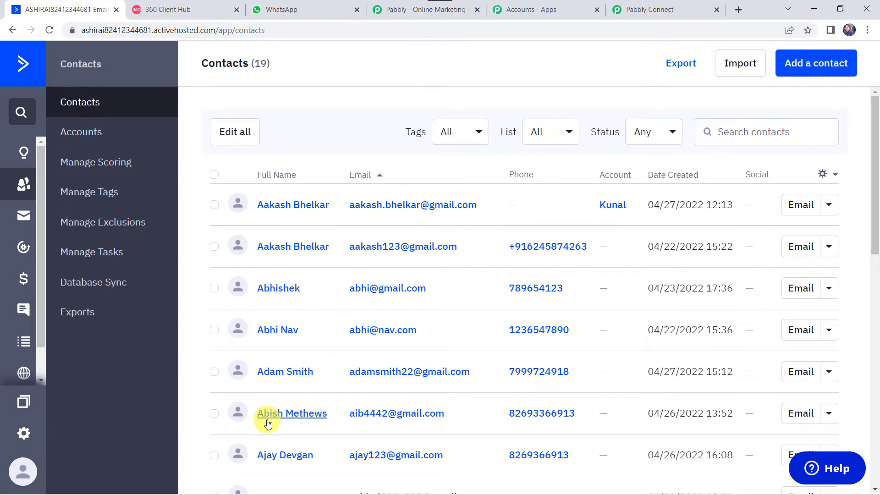
Check the existing tags in ActiveCampaign and add the Pabbly Plus tag to the contact created on 04/27/2022 at 15:12.
click(85, 195)
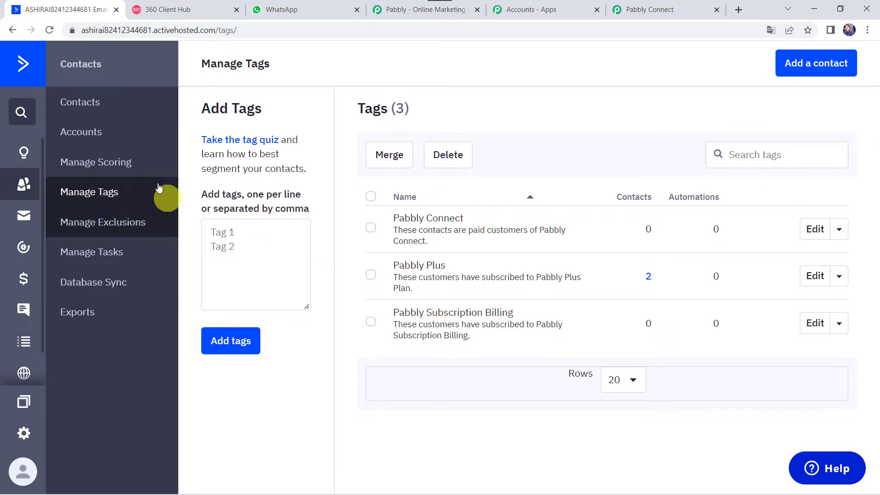
click(88, 100)
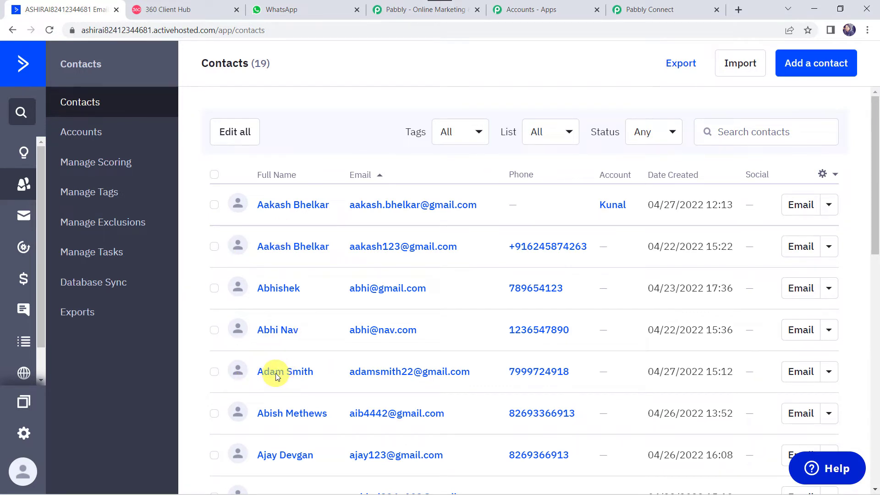
click(300, 374)
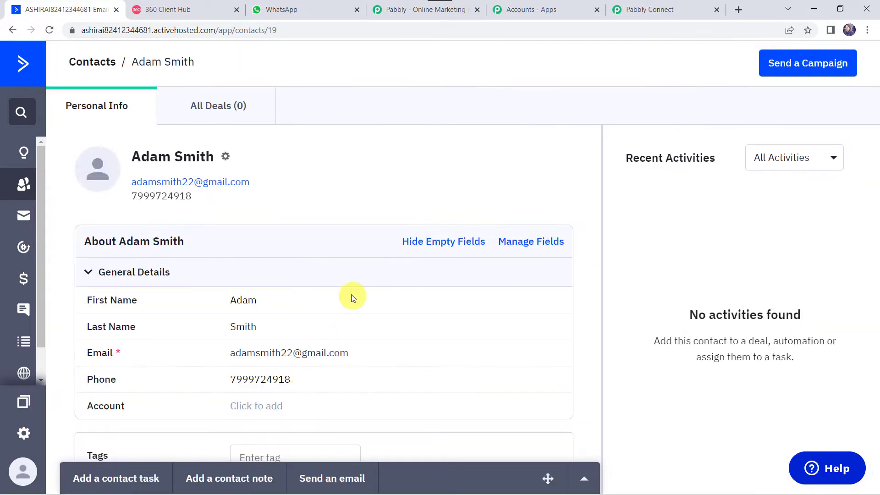
scroll(347, 296, down, 1)
scroll(346, 296, down, 4)
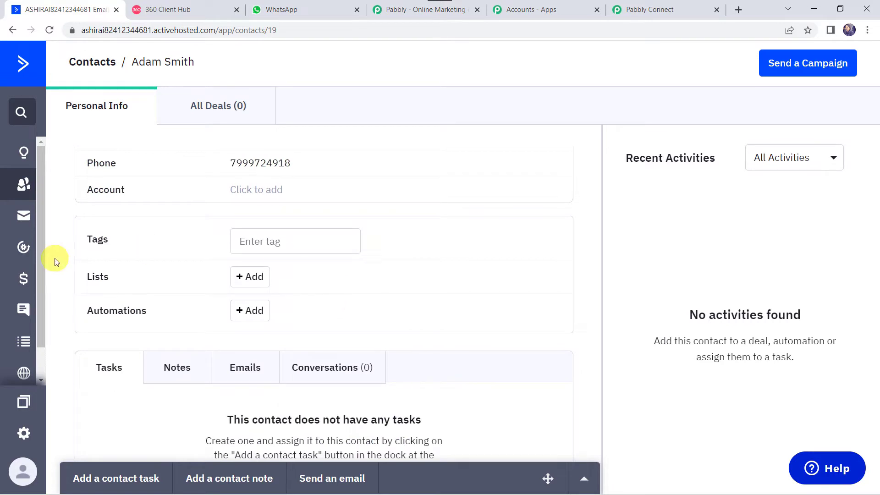
click(277, 242)
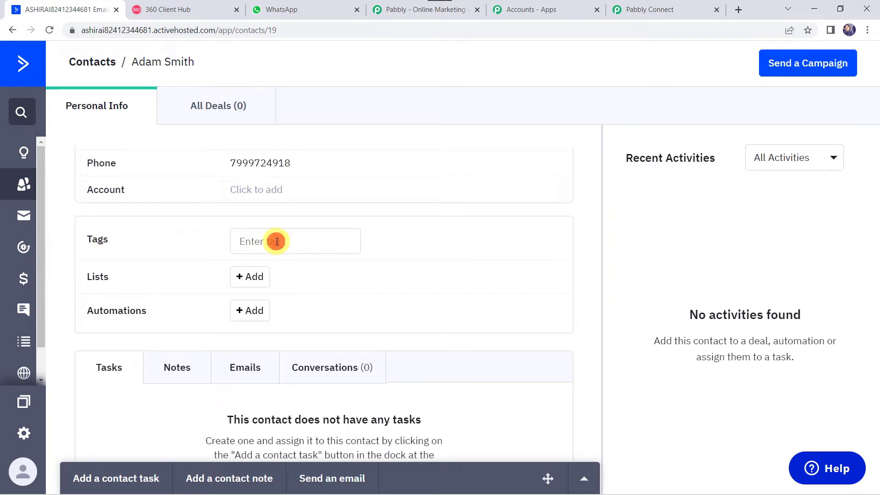
text(Pabbly Plus)
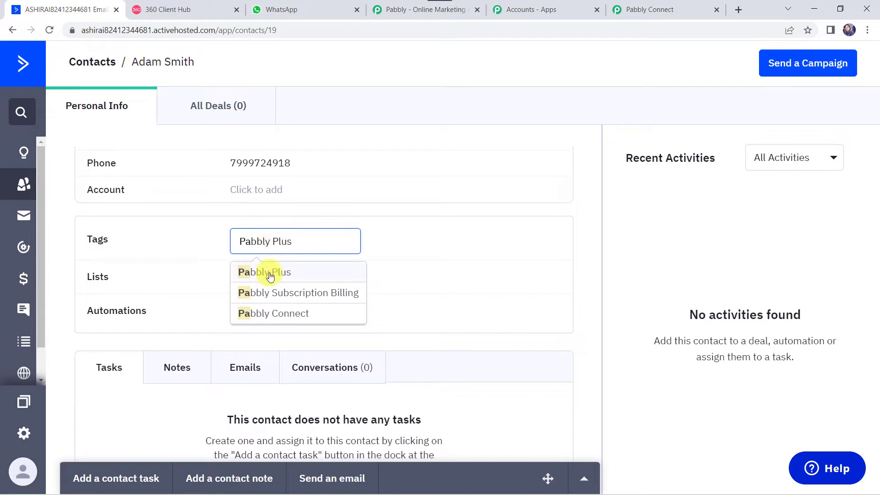
click(271, 274)
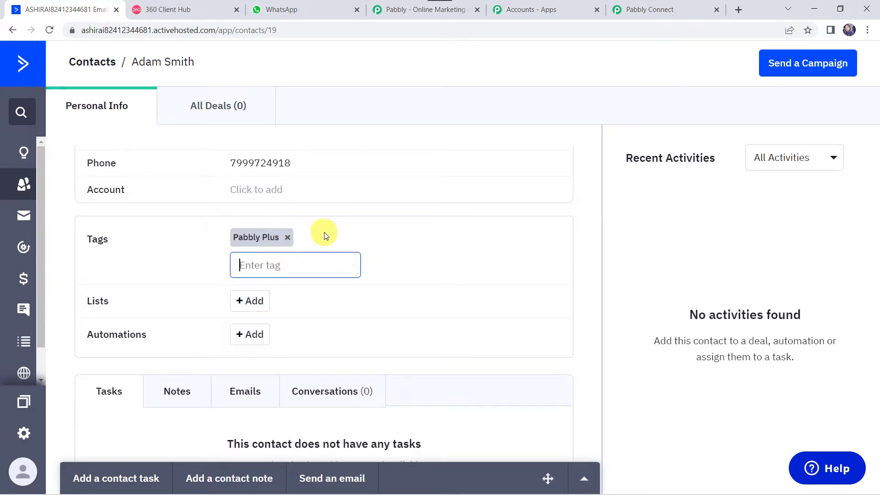
Switch to Pabbly Connect and examine the contact and tag details in the trigger's received response.
click(670, 10)
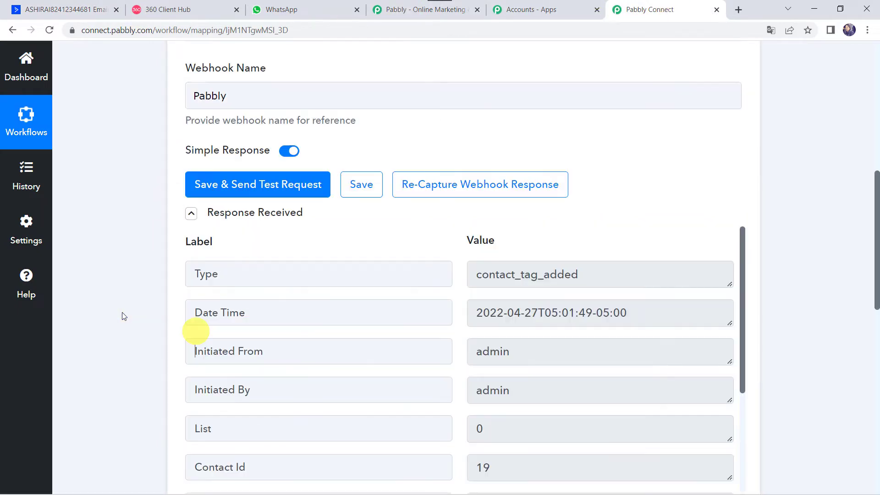
scroll(125, 307, down, 2)
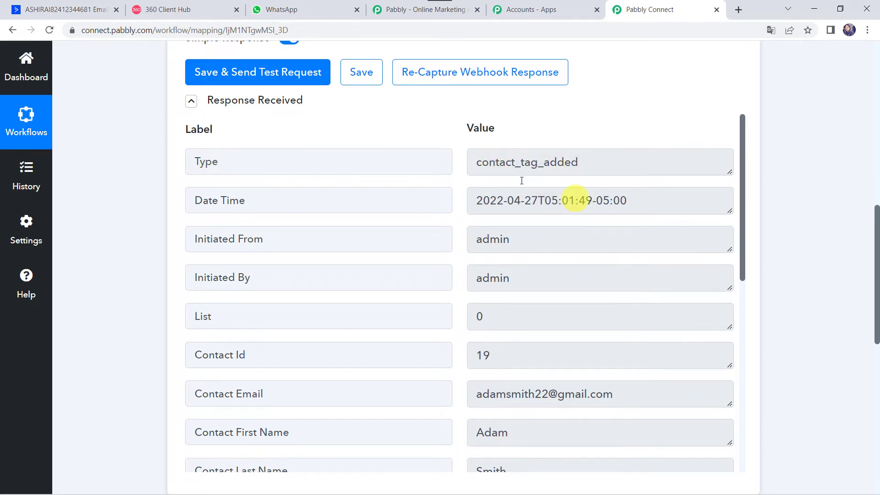
scroll(359, 312, down, 4)
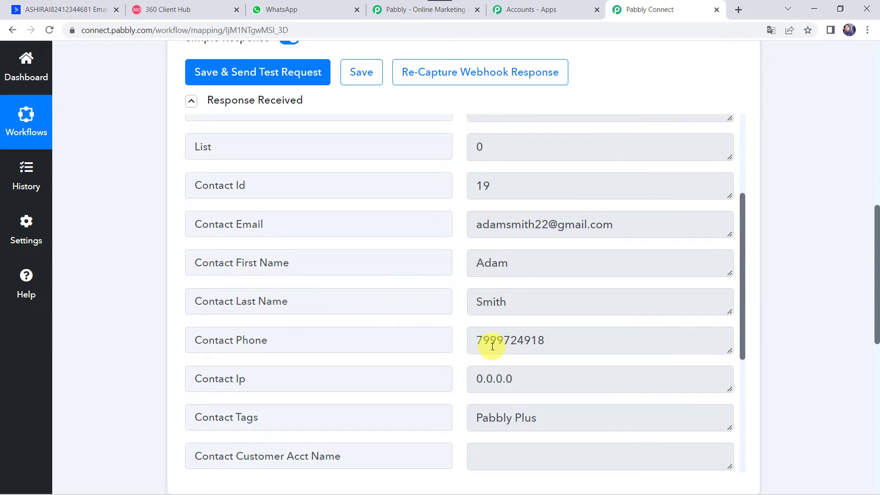
scroll(492, 346, down, 3)
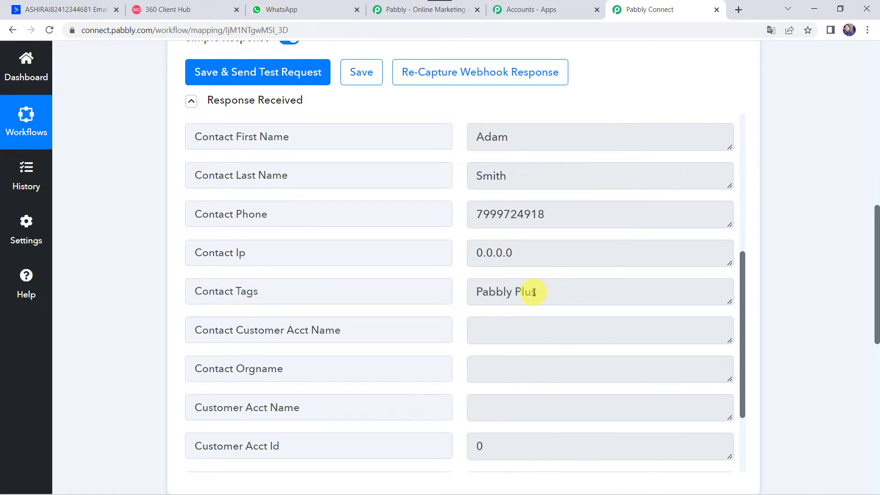
scroll(535, 292, down, 3)
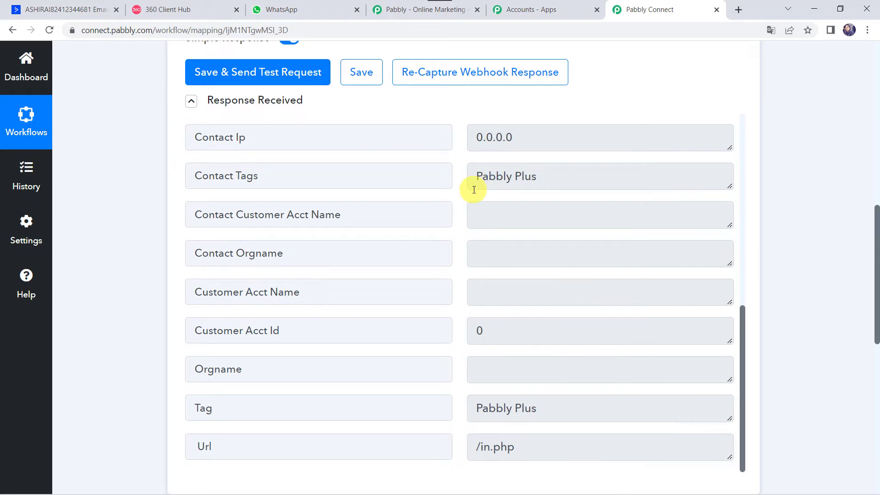
scroll(433, 236, up, 3)
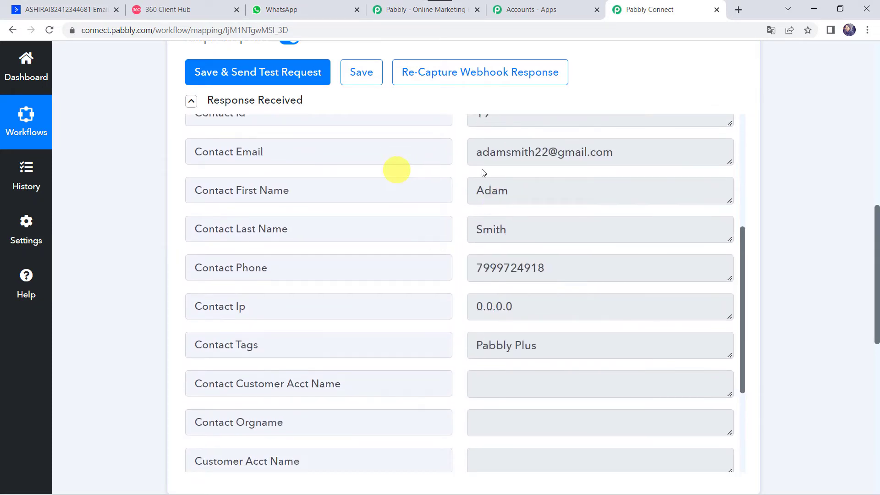
Choose WhatsApp by 360Dialog as the action application and Send Template Message as its action event.
scroll(114, 380, down, 7)
click(379, 194)
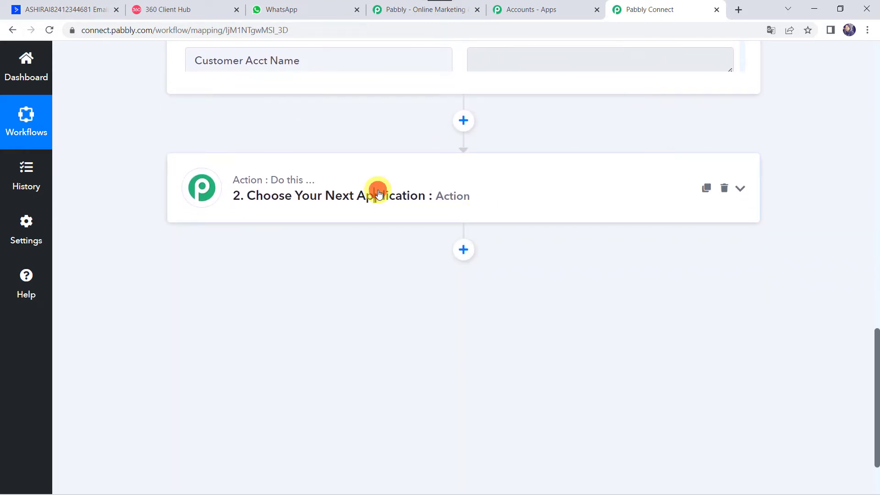
click(246, 274)
text(360)
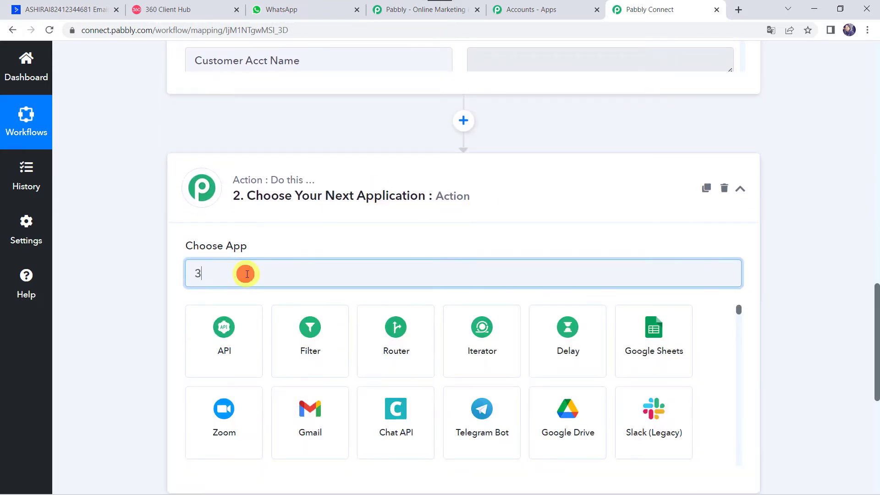
click(219, 363)
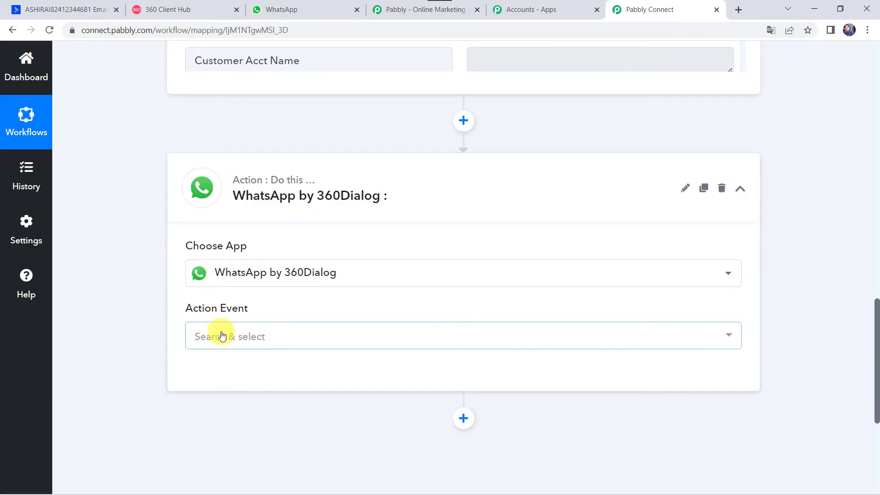
click(222, 336)
click(216, 143)
Start connecting the action to WhatsApp by 360Dialog with the Add New Connection option and show its API Key and Domain fields.
click(208, 378)
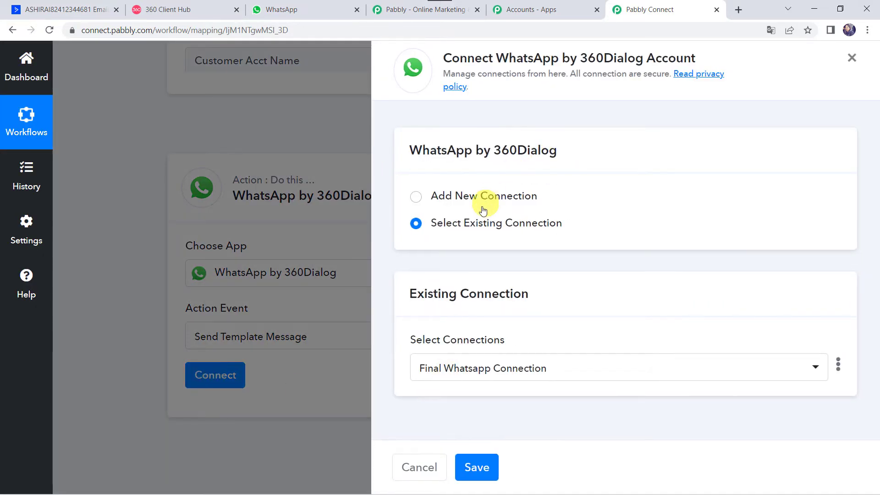
click(497, 196)
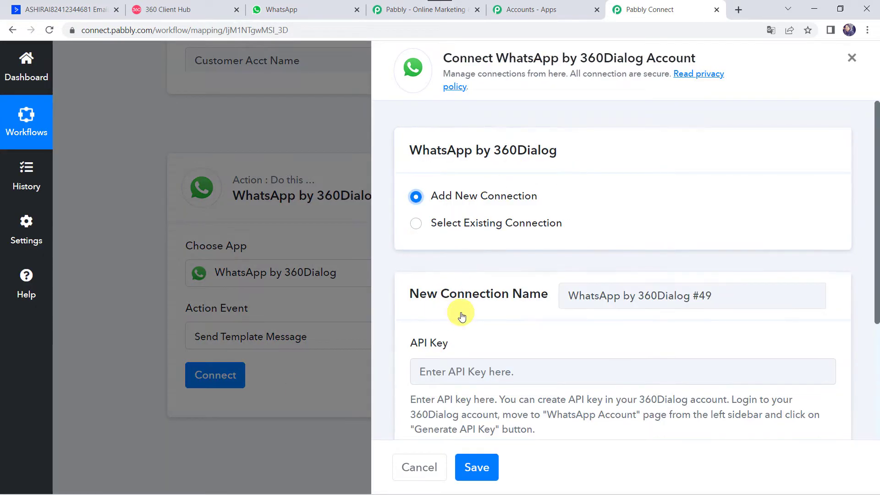
scroll(463, 316, down, 3)
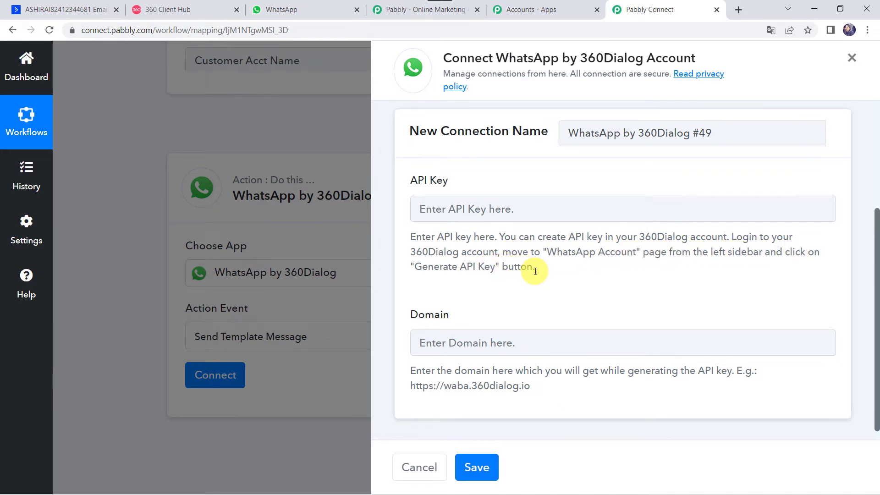
Switch to the 360 Client Hub to locate the WhatsApp account's Generate API key option, and return to Pabbly Connect.
click(196, 8)
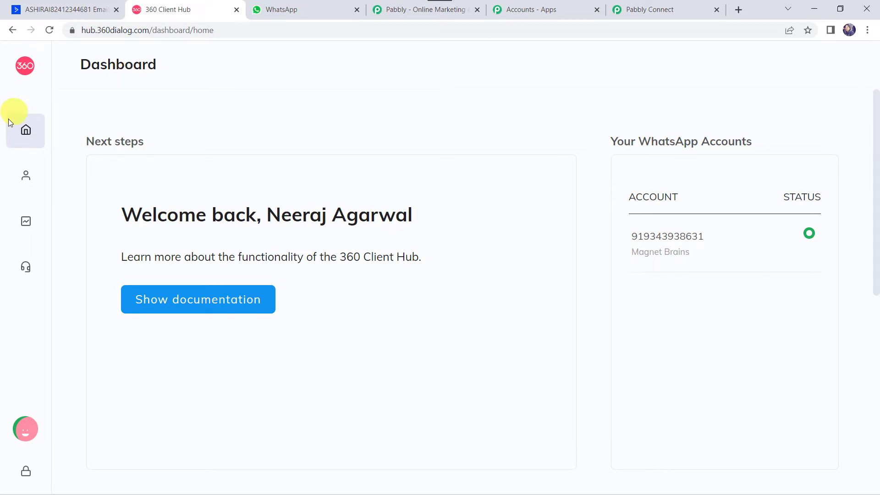
mouse_move(21, 103)
click(88, 178)
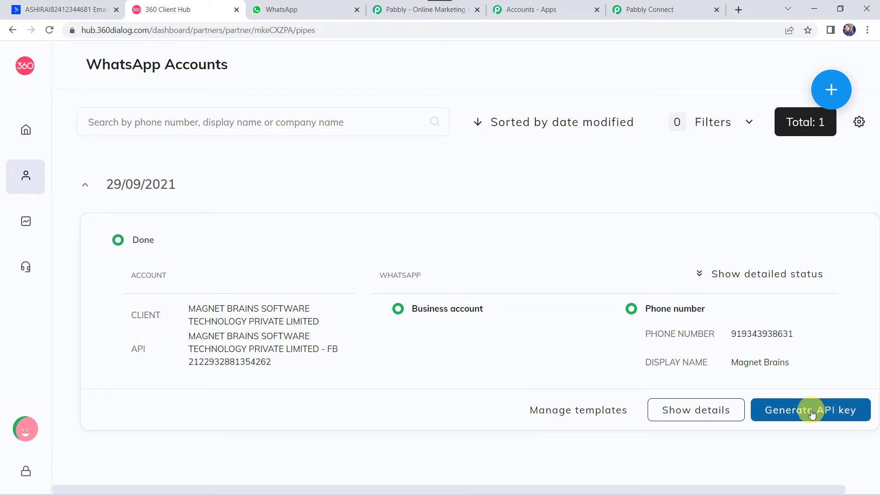
click(679, 9)
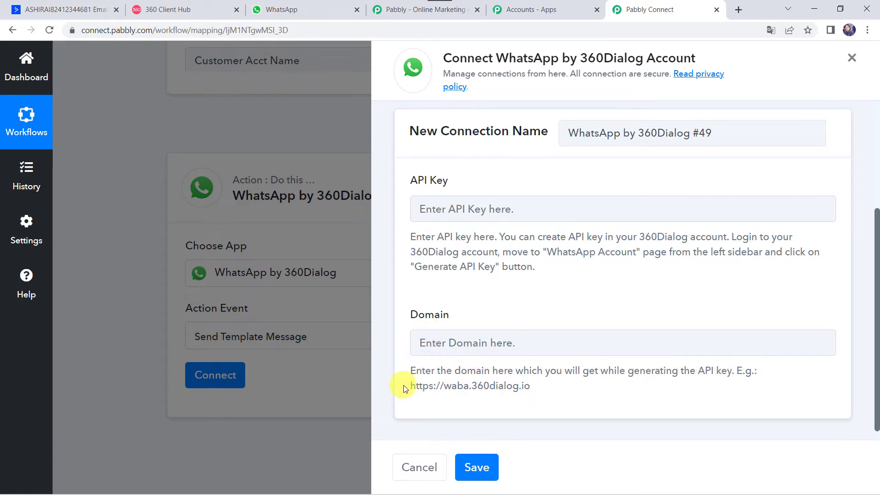
drag(406, 386, 569, 383)
key(ctrl+c)
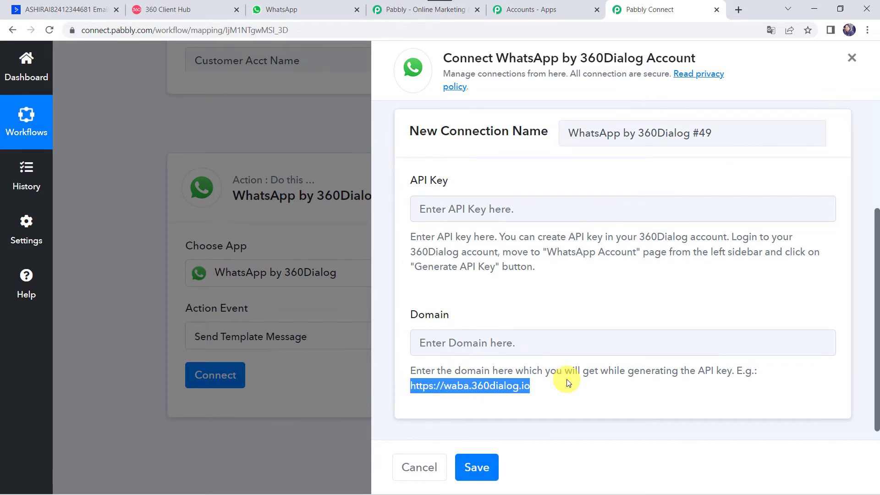
click(498, 338)
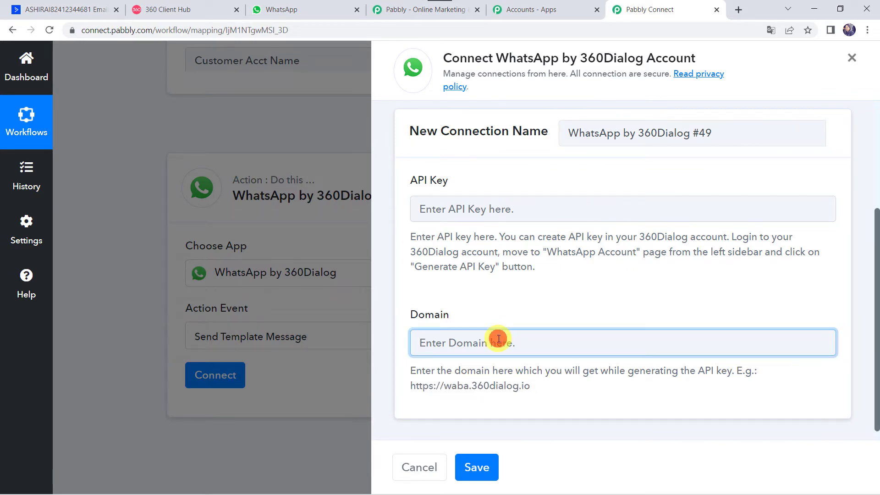
key(ctrl+v)
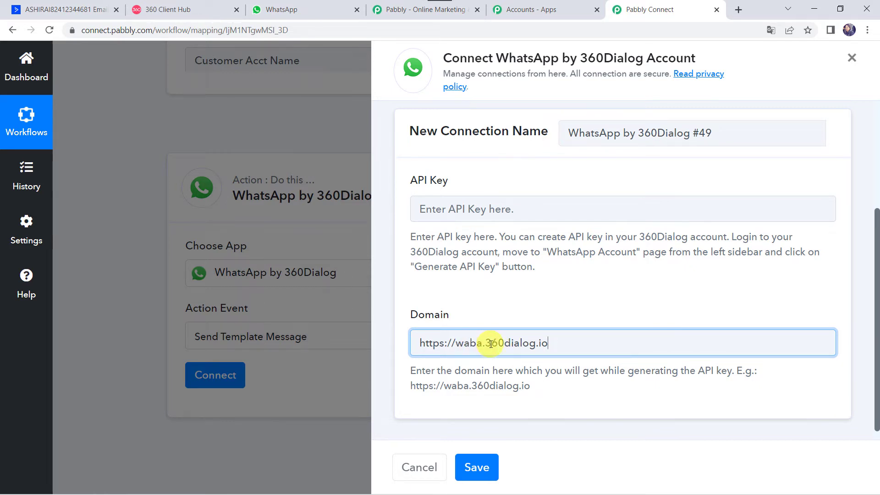
click(428, 209)
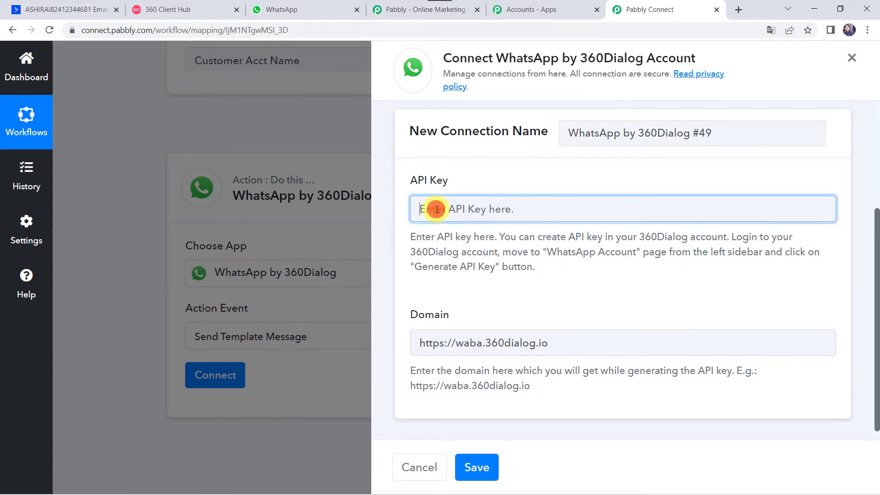
click(476, 468)
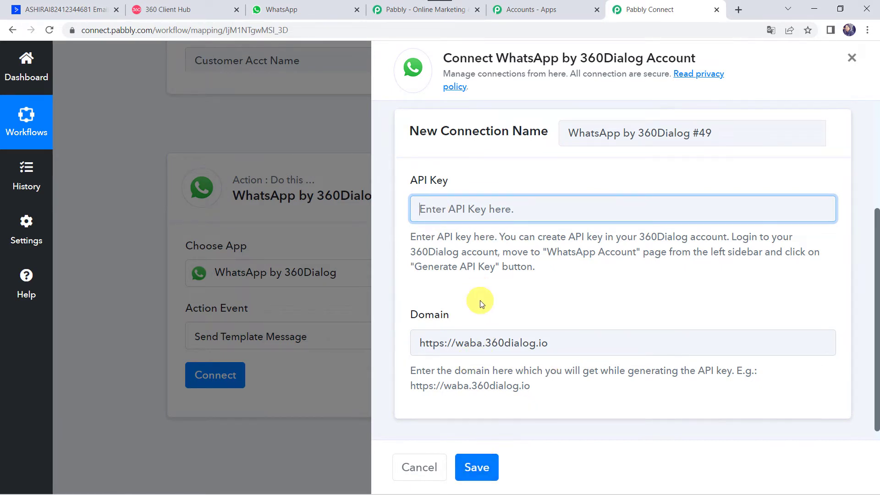
Connect the WhatsApp by 360Dialog action with the Select Existing Connection option and bring up its template fields.
scroll(480, 301, up, 4)
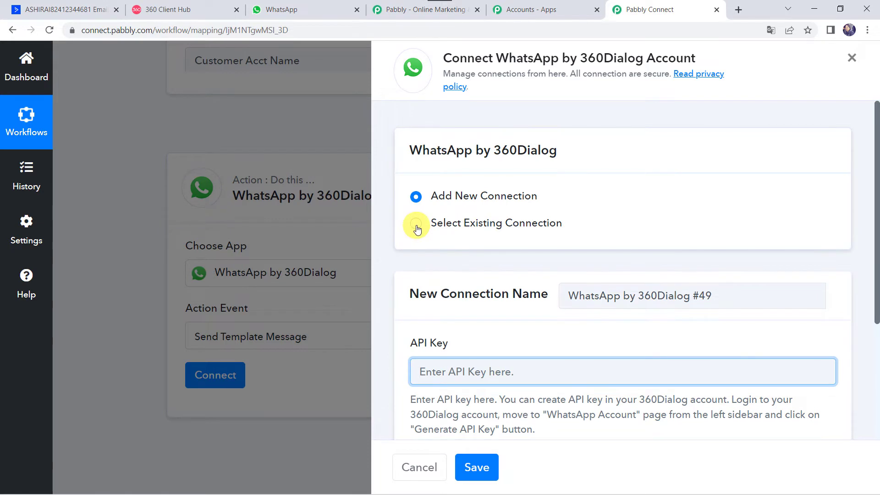
click(417, 225)
click(467, 461)
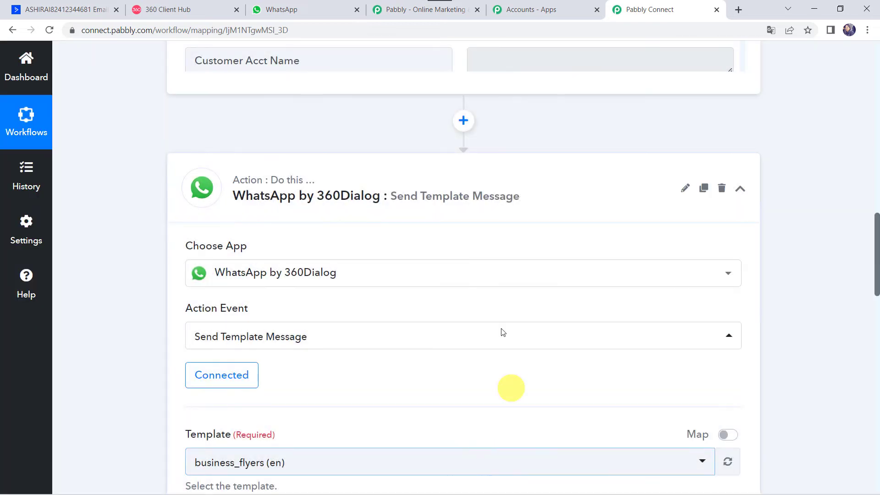
click(307, 274)
click(247, 374)
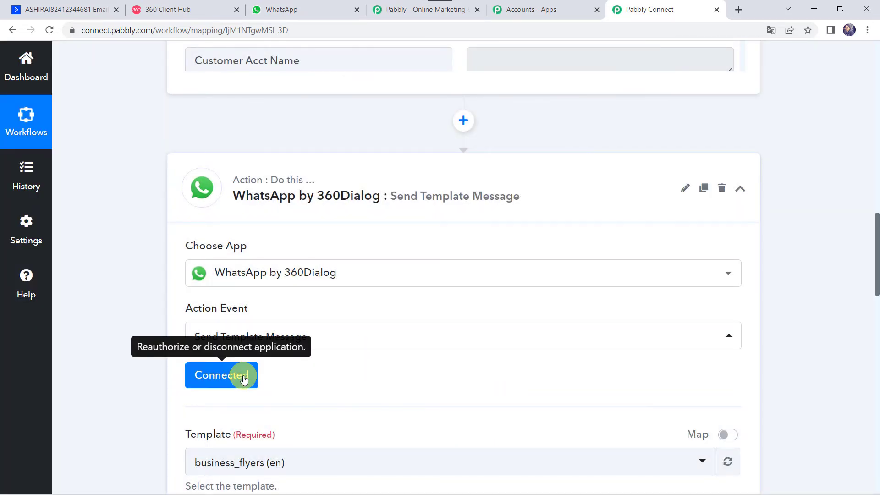
scroll(384, 367, down, 4)
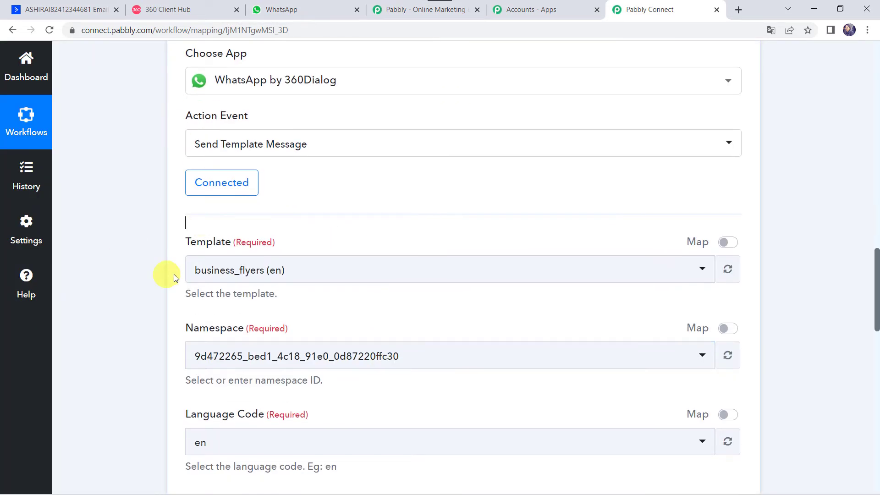
scroll(182, 270, down, 1)
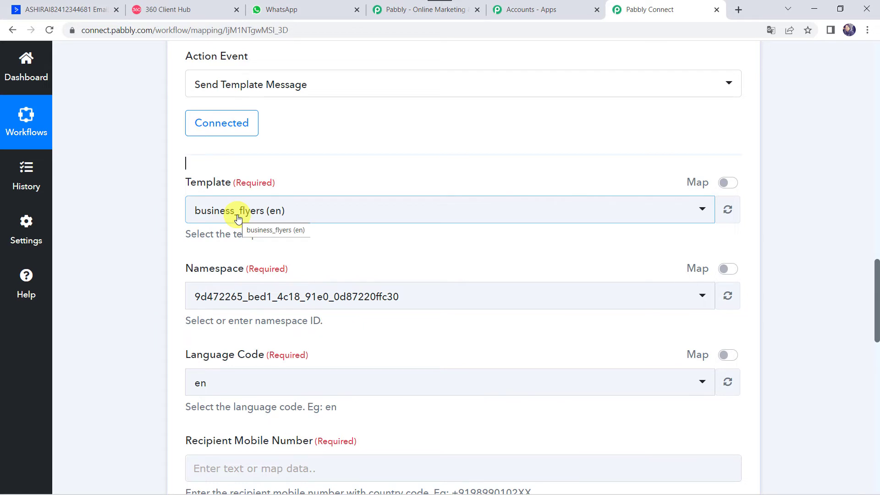
Switch to the 360 Client Hub and view the WhatsApp account's message templates.
click(179, 10)
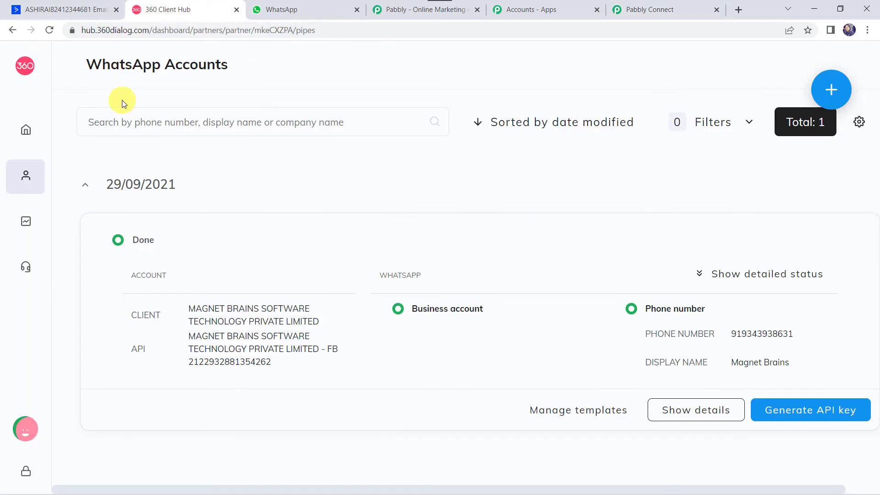
click(591, 418)
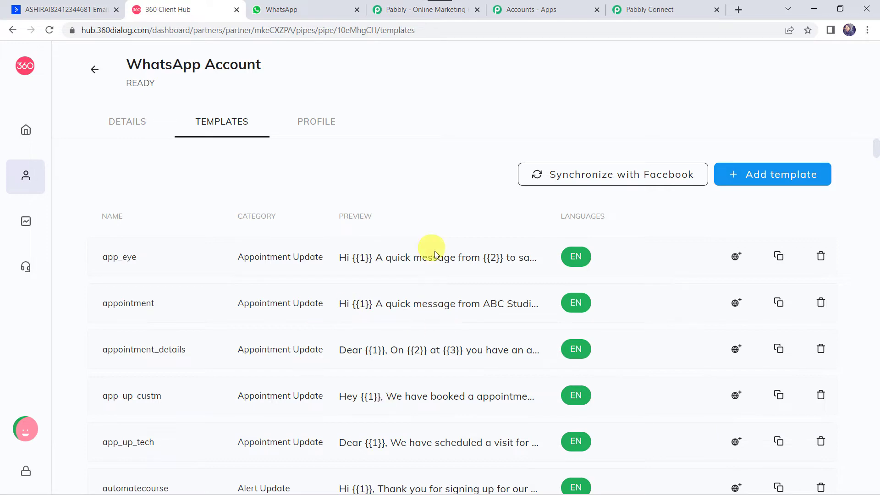
scroll(351, 373, down, 5)
scroll(350, 373, up, 5)
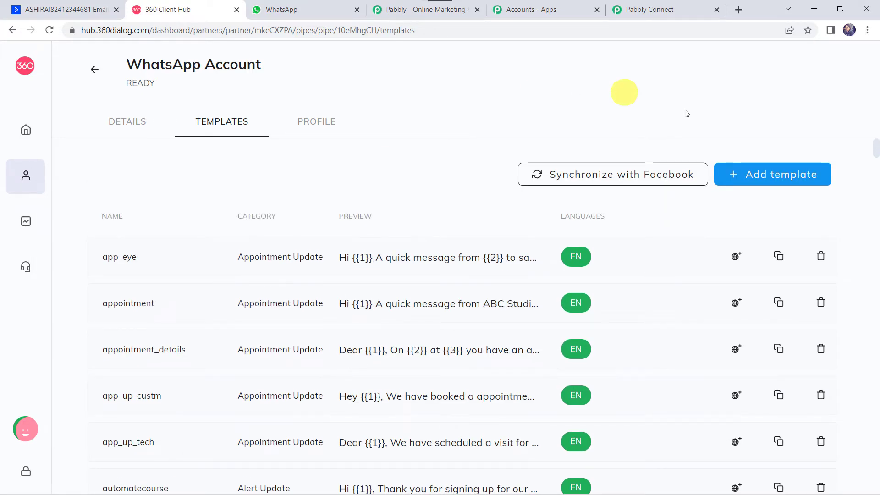
Examine the category, language, template type and body fields of the new template form, and close it without creating a template.
click(772, 177)
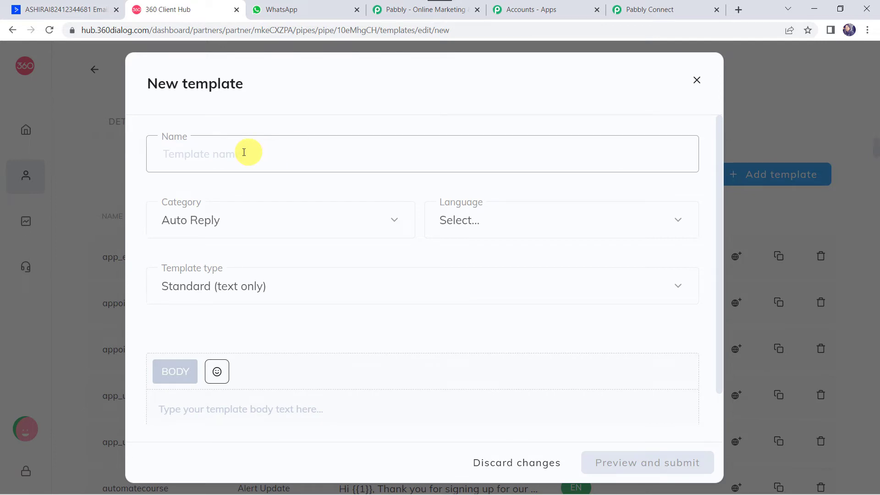
click(226, 230)
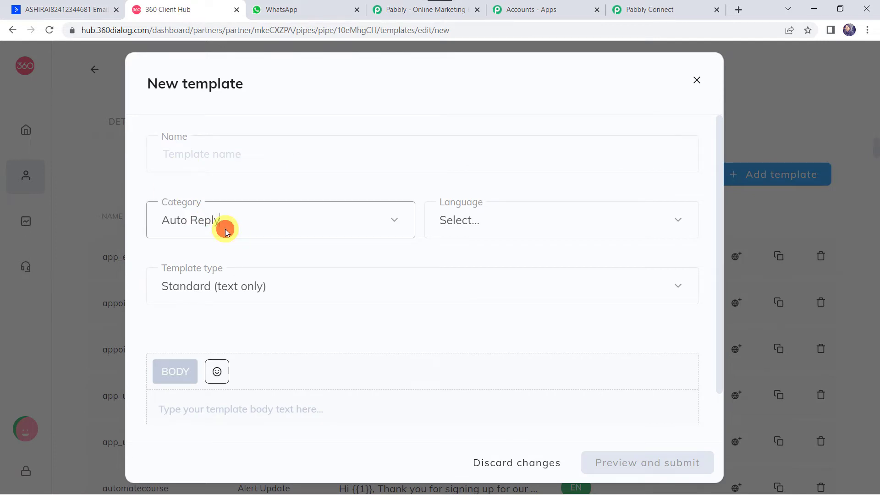
scroll(212, 334, down, 4)
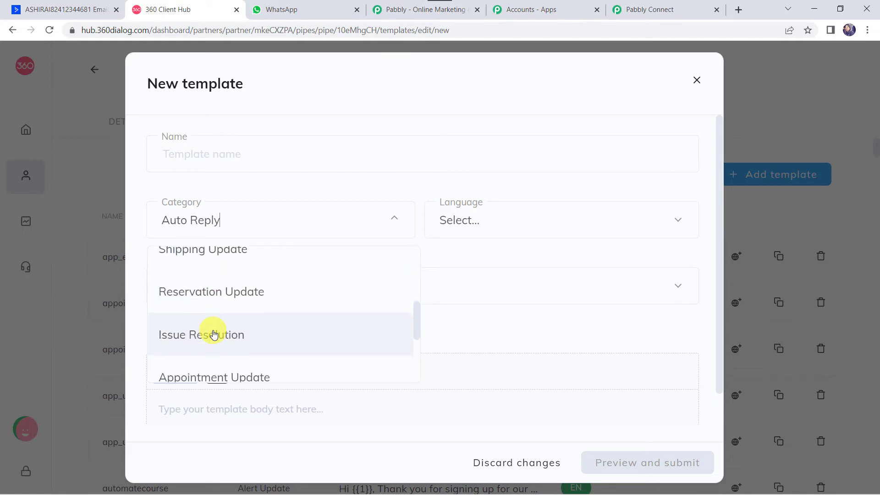
click(478, 219)
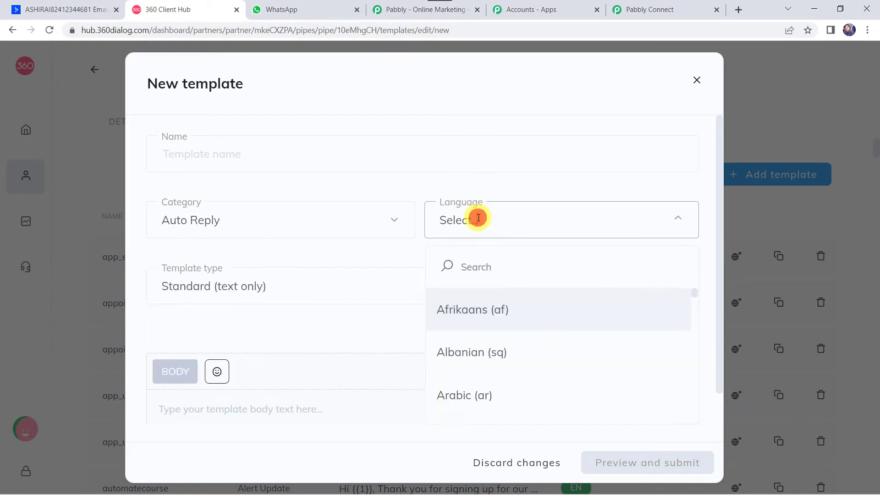
click(283, 276)
click(300, 252)
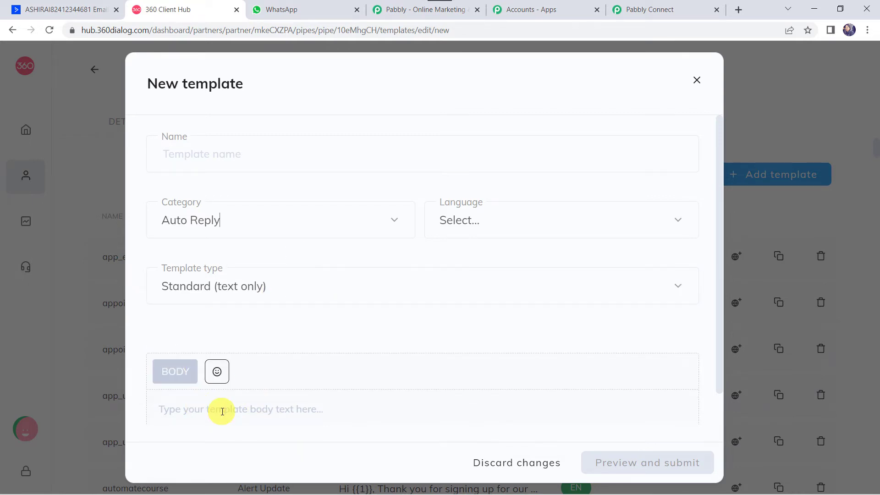
scroll(238, 415, down, 1)
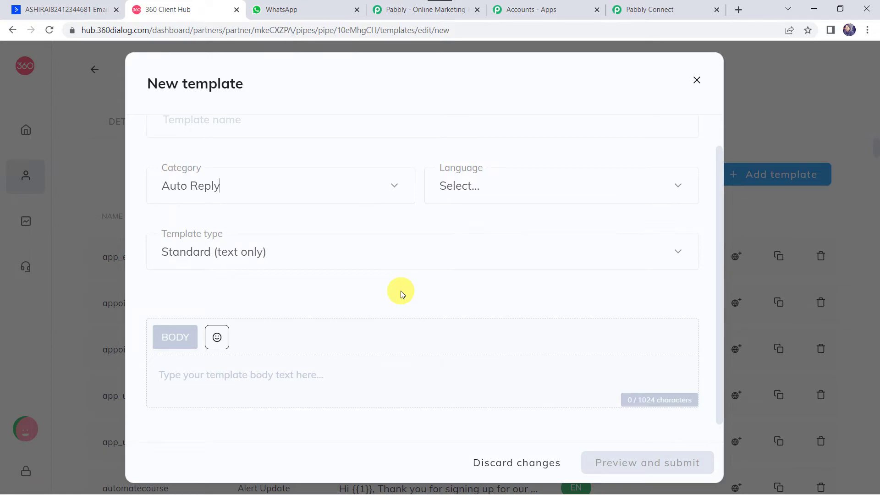
click(697, 80)
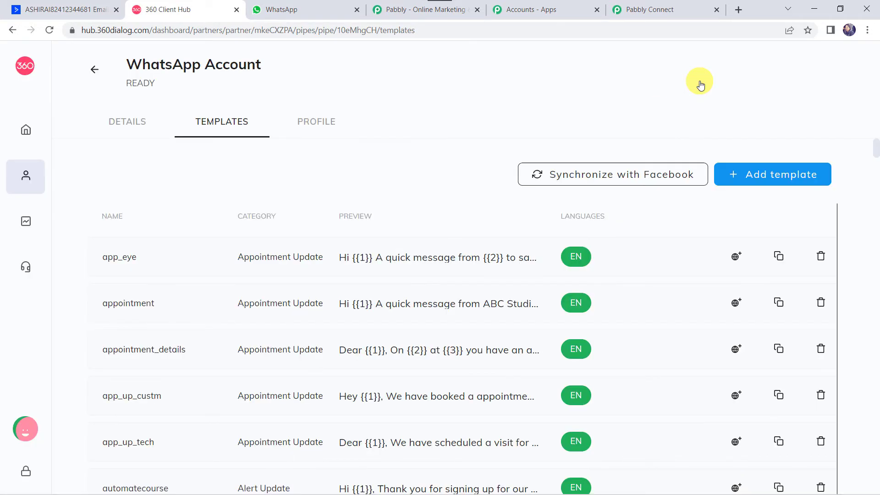
Find the tag_update template in the list and examine its preview message with variables {{1}} and {{2}}.
scroll(309, 356, down, 20)
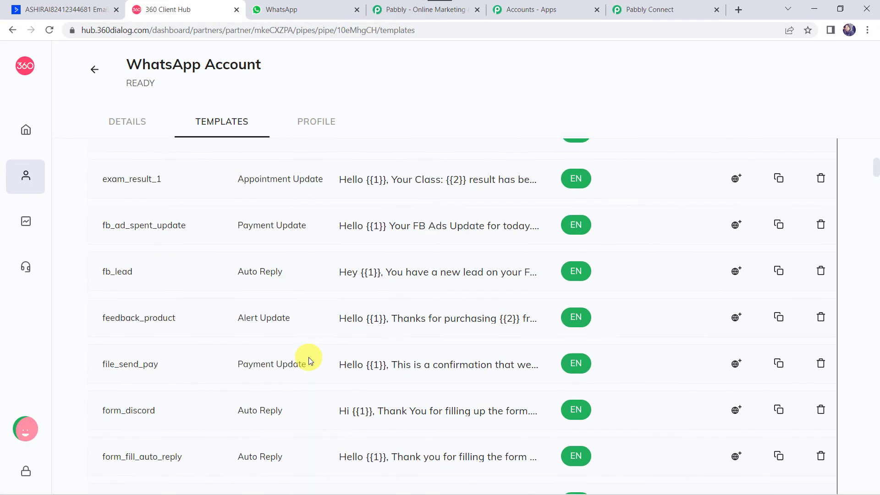
scroll(309, 357, down, 10)
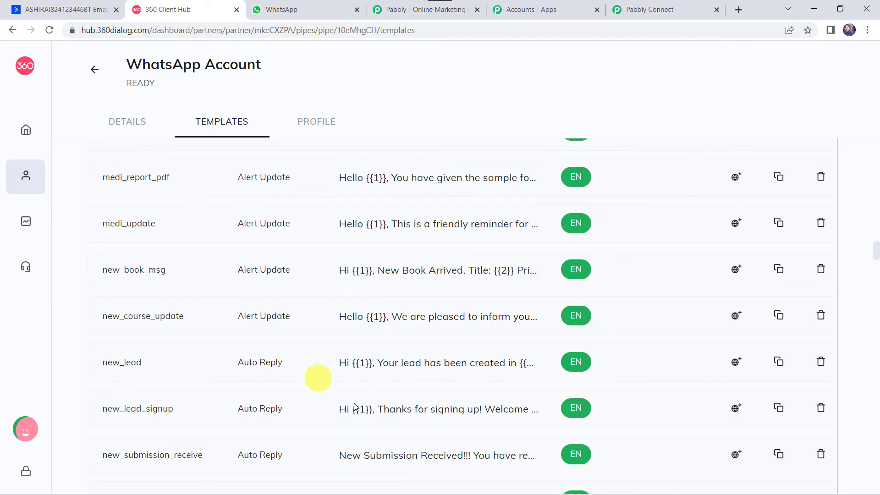
scroll(314, 378, down, 15)
scroll(354, 362, down, 20)
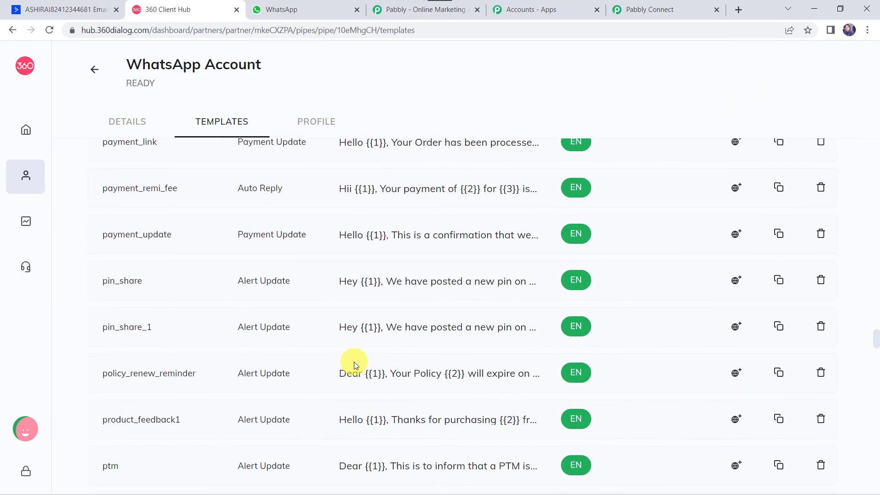
scroll(354, 362, down, 8)
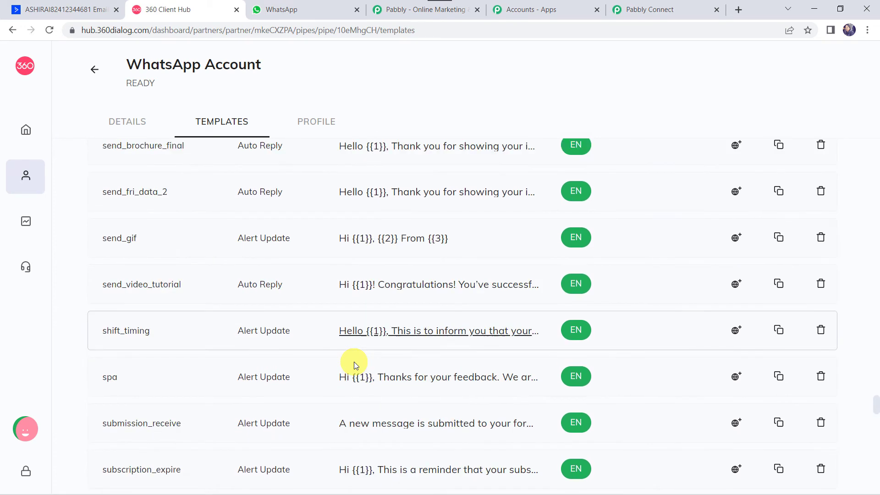
scroll(354, 362, up, 1)
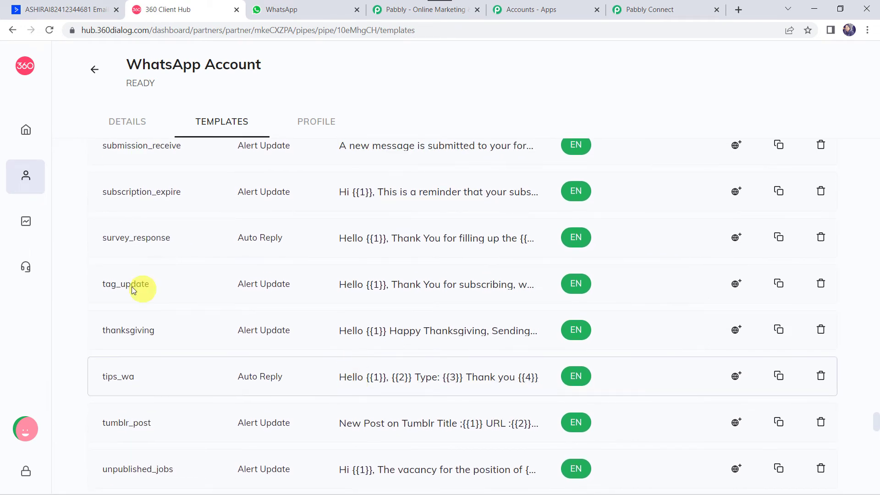
click(381, 288)
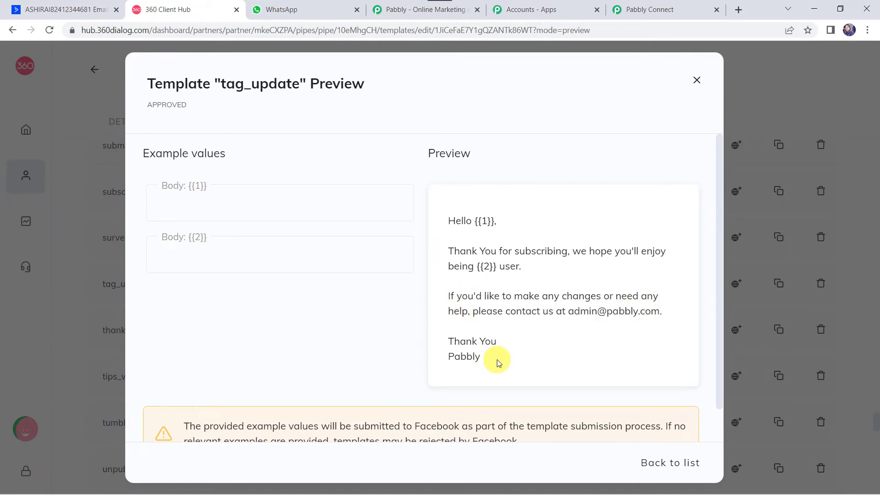
click(481, 222)
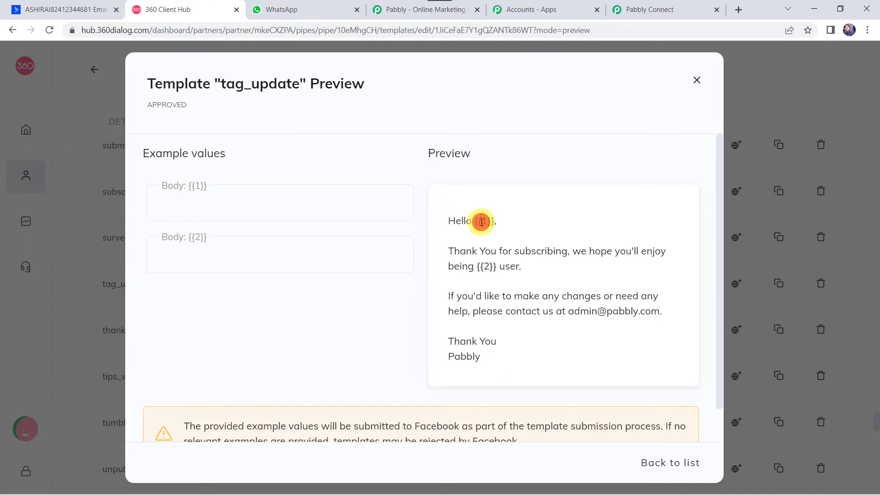
click(481, 265)
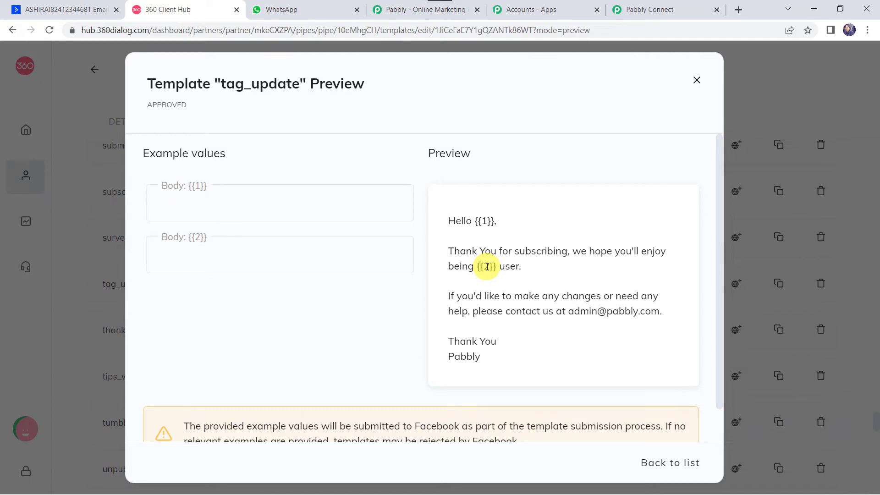
Preview the tag_update template with a sample customer name for Body {{1}} and "Pabbly Plus" for Body {{2}}.
click(173, 209)
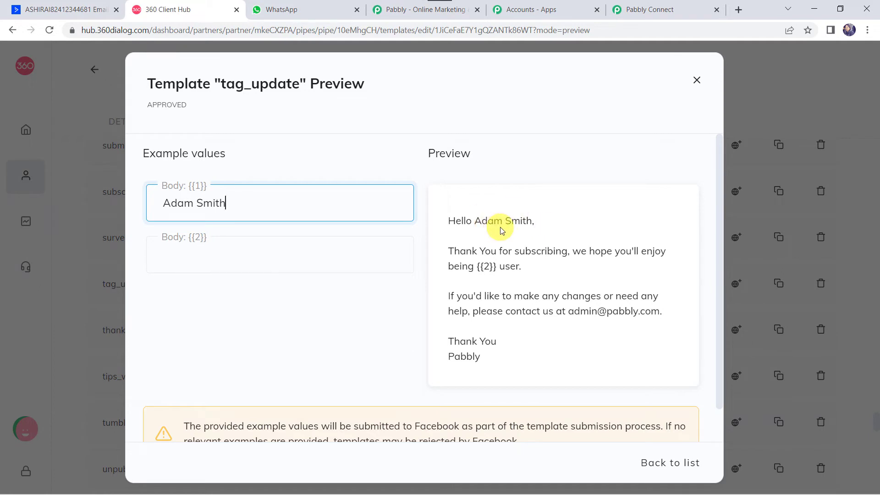
click(202, 264)
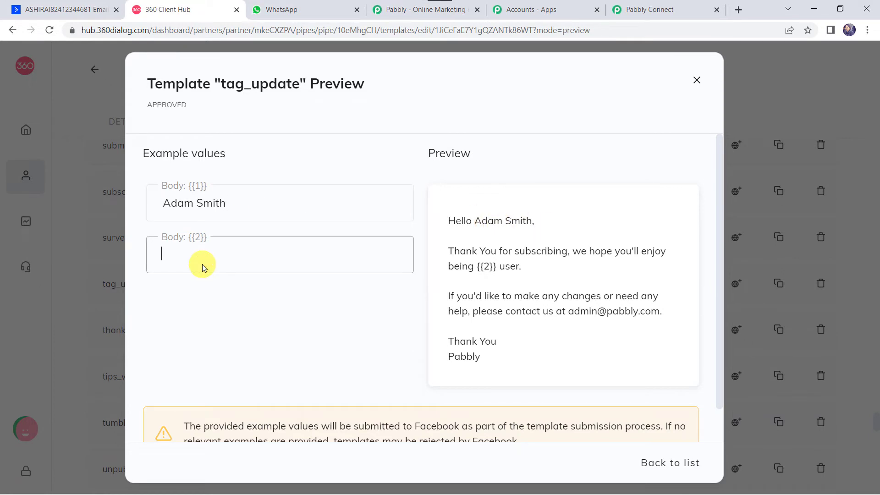
click(202, 264)
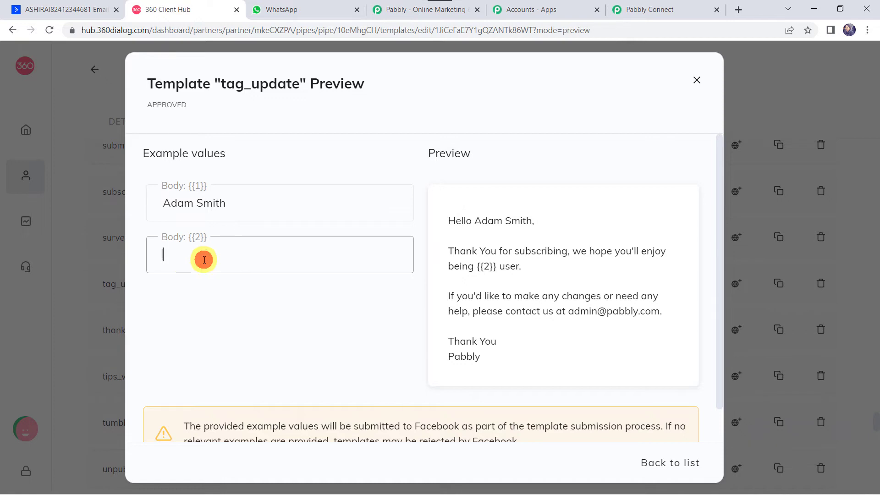
text(Pabbly Plus)
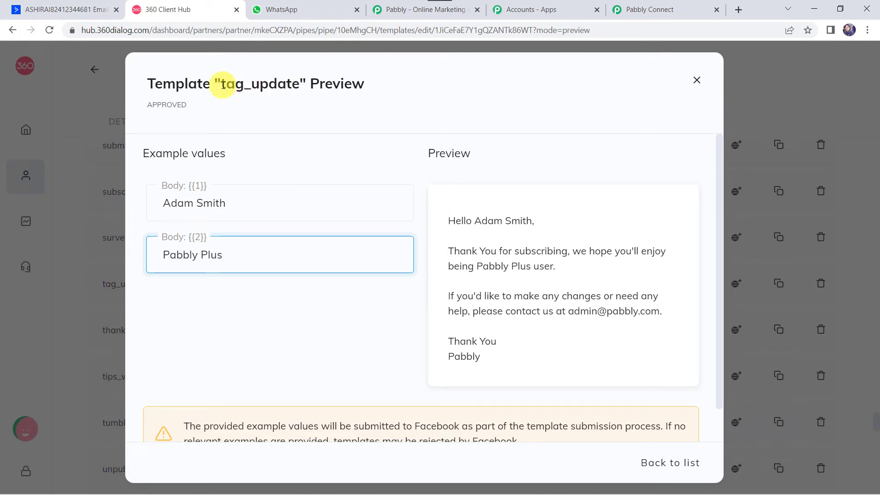
Switch to Pabbly Connect and set the action's template to tag_update (en).
click(633, 5)
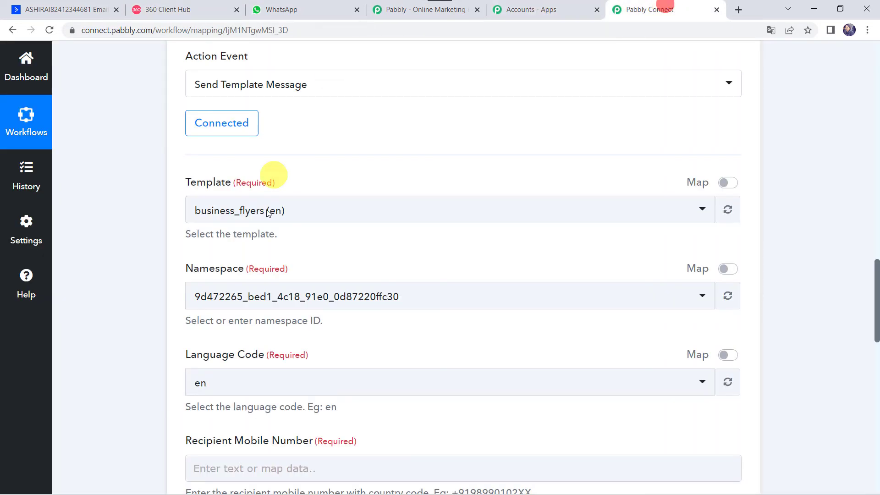
click(284, 210)
text(ta)
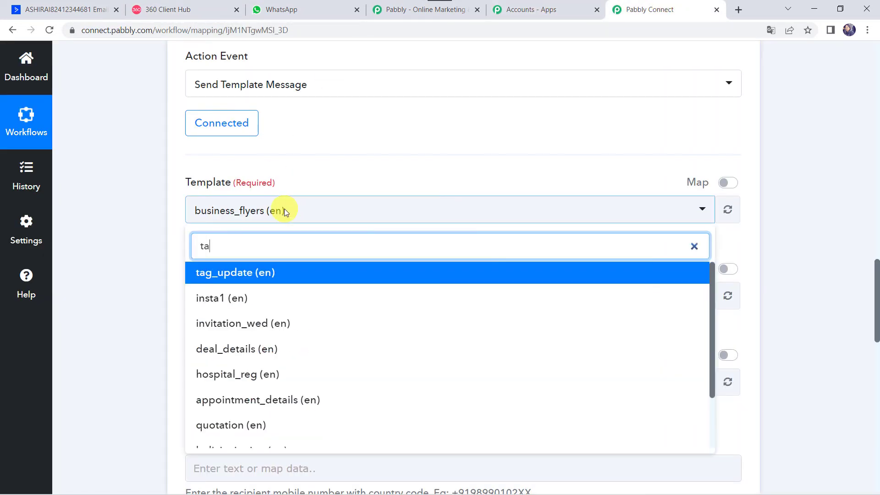
text(g)
click(243, 275)
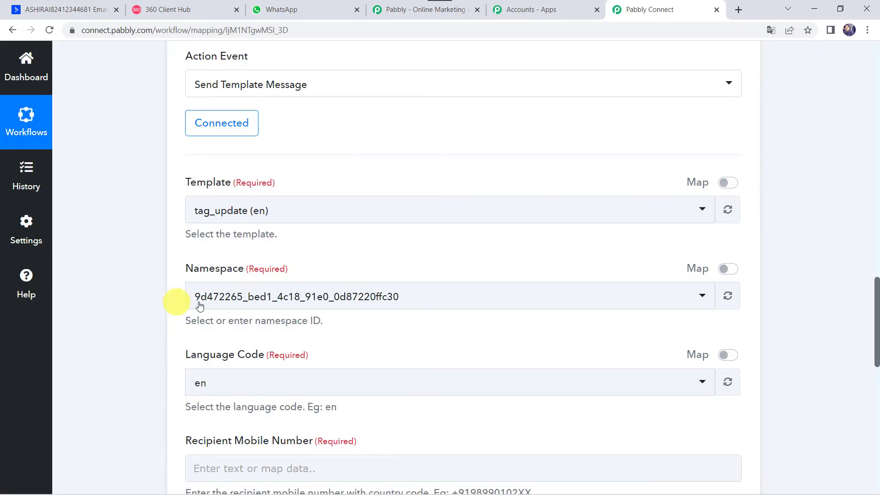
Examine the action's namespace, language code and recipient number fields, and check the contact phone format in the ActiveCampaign trigger response.
click(191, 373)
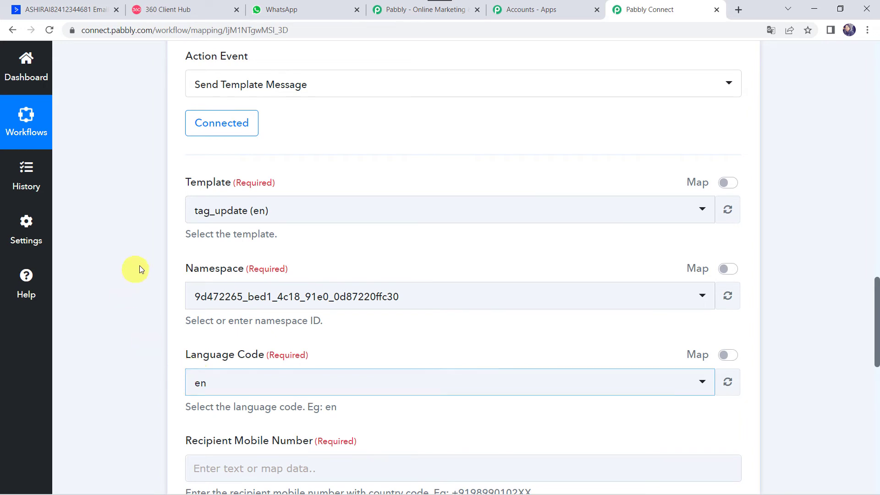
click(160, 362)
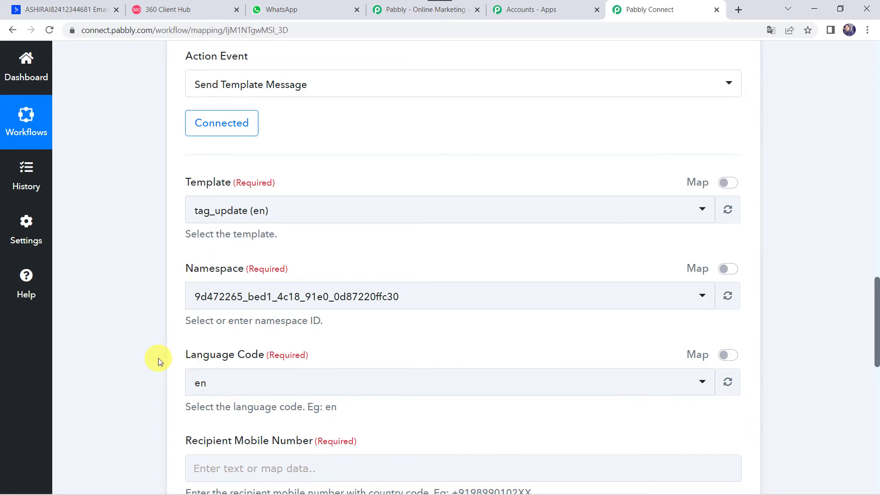
scroll(158, 362, down, 5)
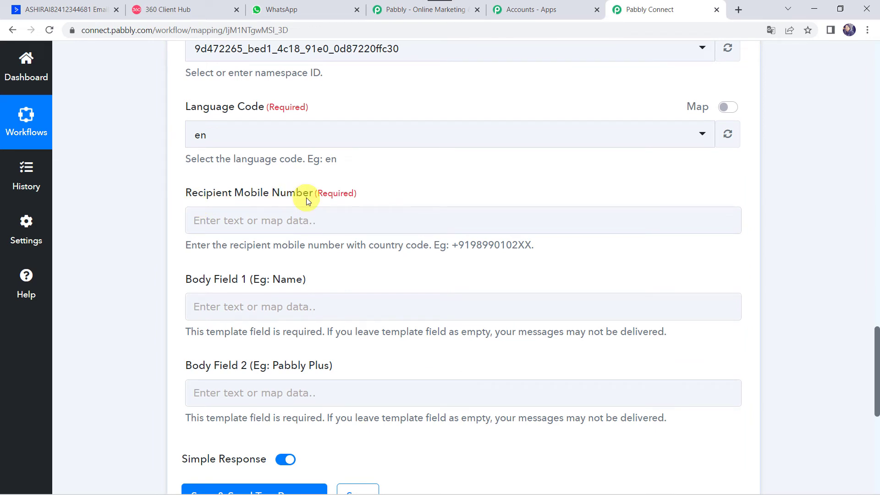
click(185, 221)
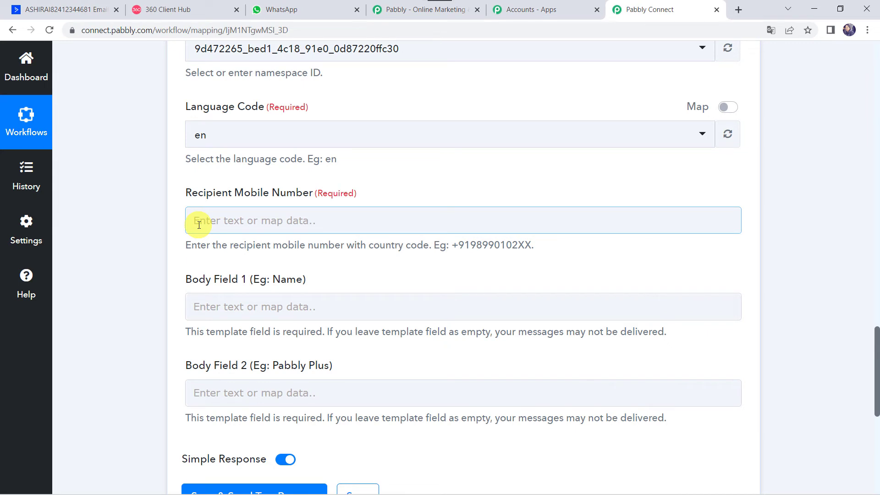
click(186, 245)
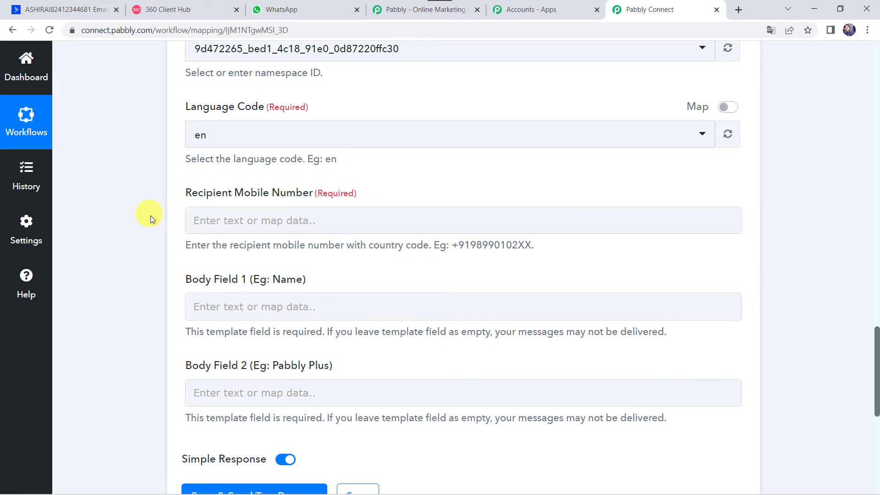
scroll(150, 213, up, 12)
scroll(153, 221, up, 5)
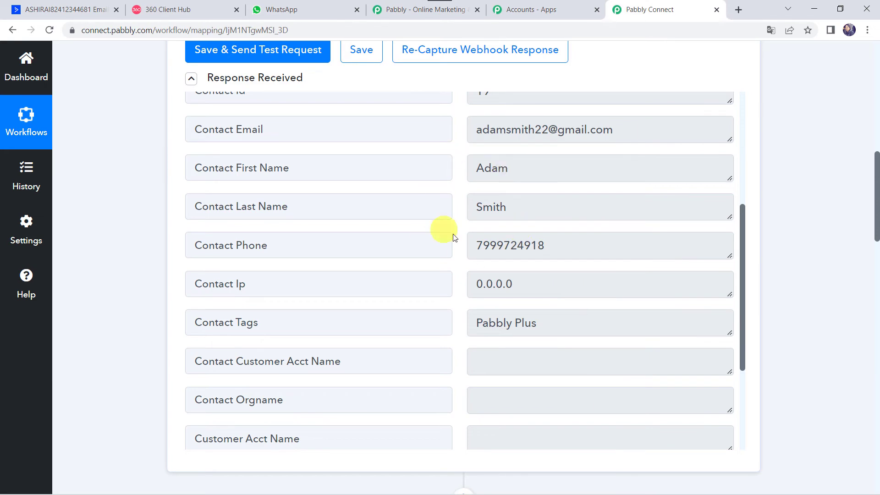
scroll(91, 443, down, 15)
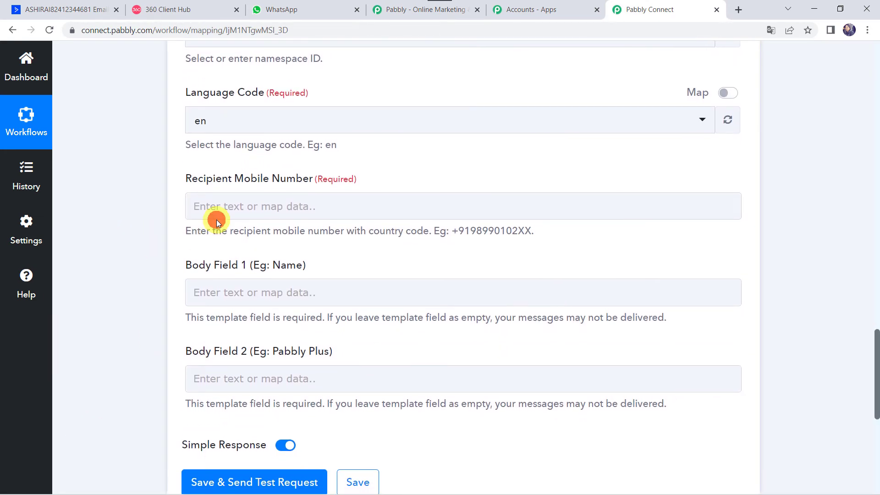
Map the Recipient Mobile Number to Contact Phone from the ActiveCampaign trigger, prefixed with the country code +91.
click(239, 209)
click(277, 308)
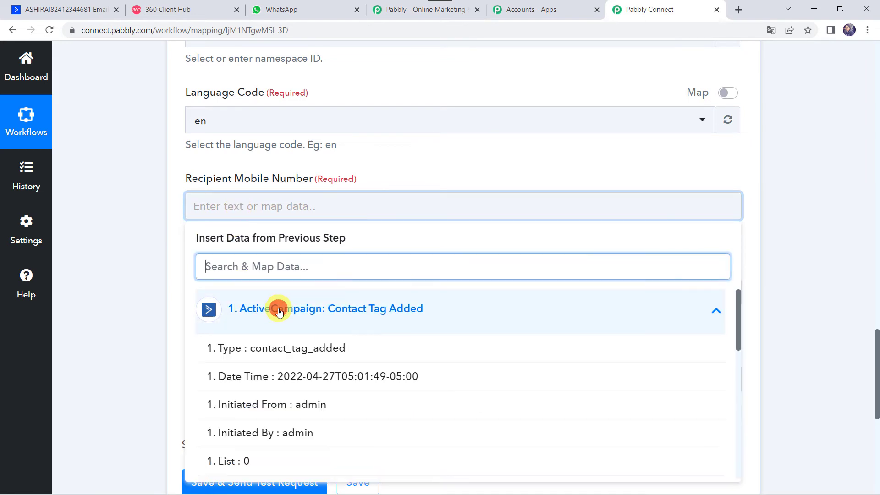
text(799)
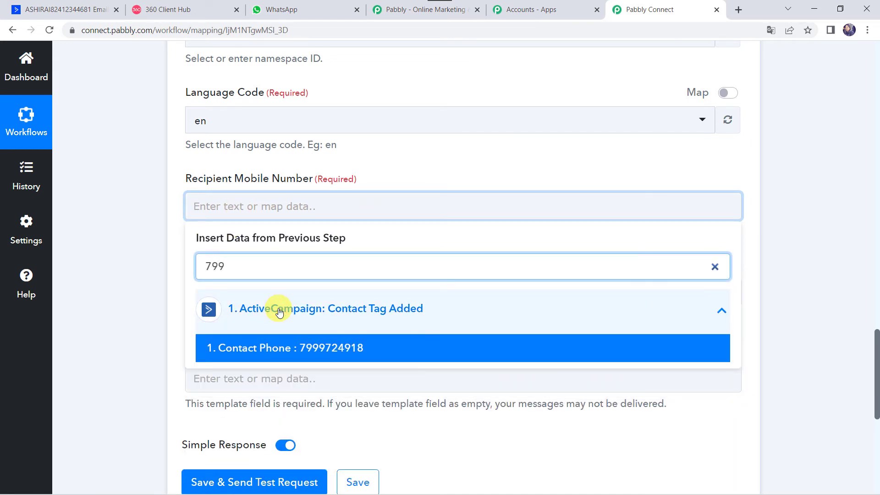
click(273, 348)
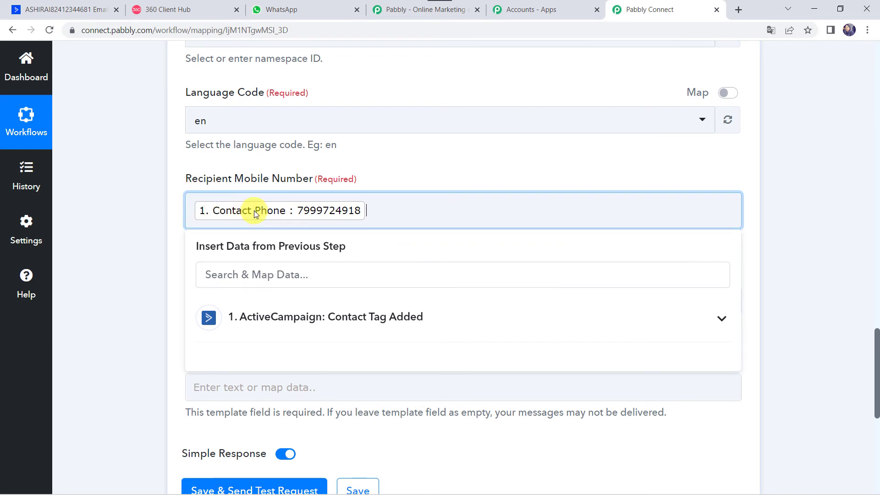
click(193, 210)
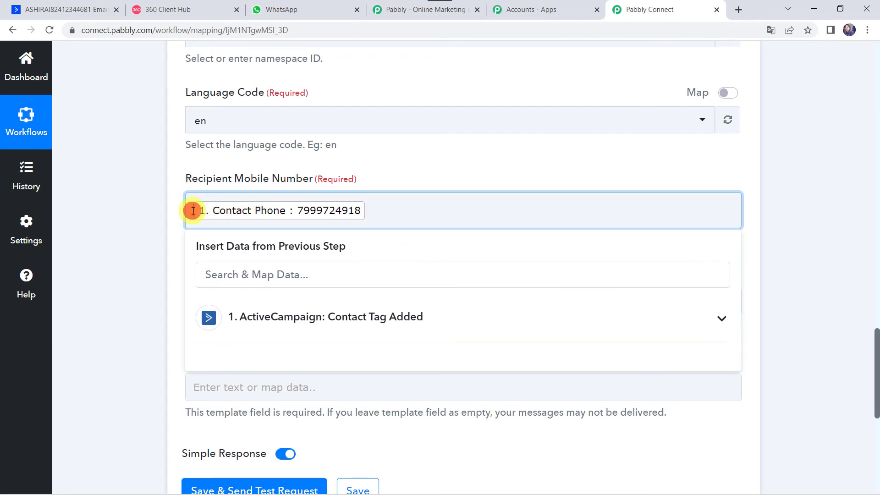
text(+91)
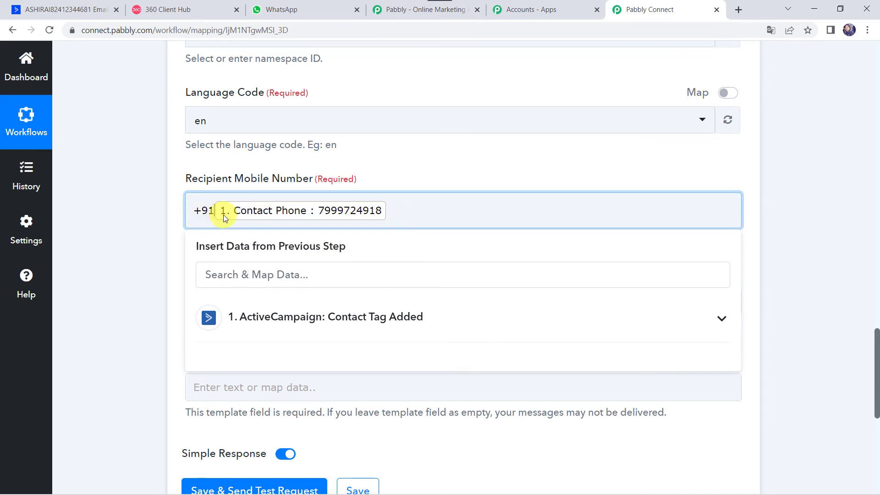
click(153, 223)
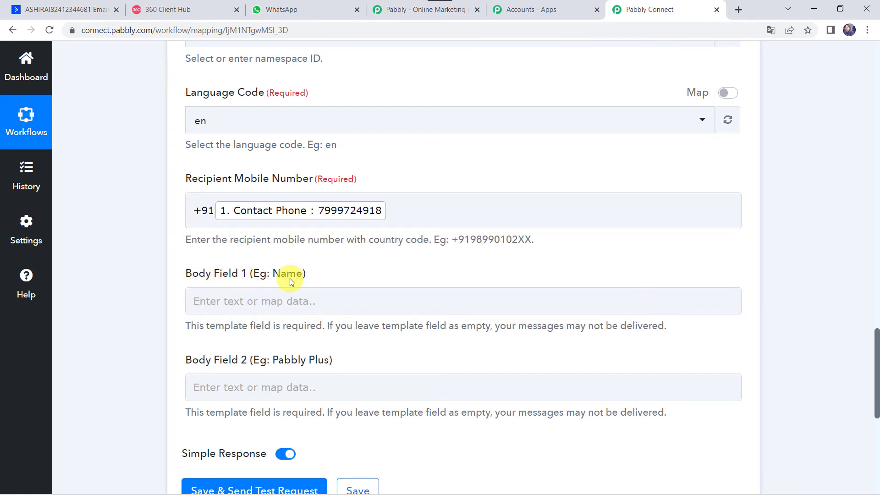
Map Body Field 1 to Contact First Name followed by Contact Last Name from the ActiveCampaign trigger.
scroll(161, 250, down, 2)
click(200, 236)
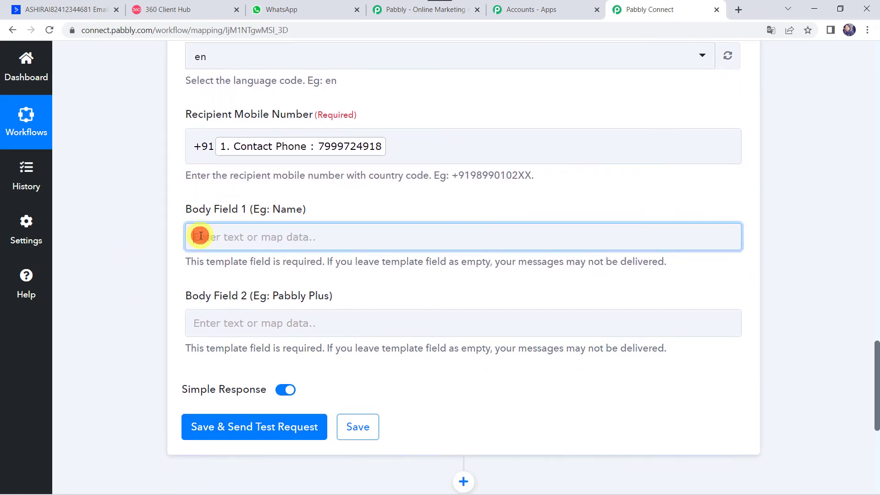
click(259, 342)
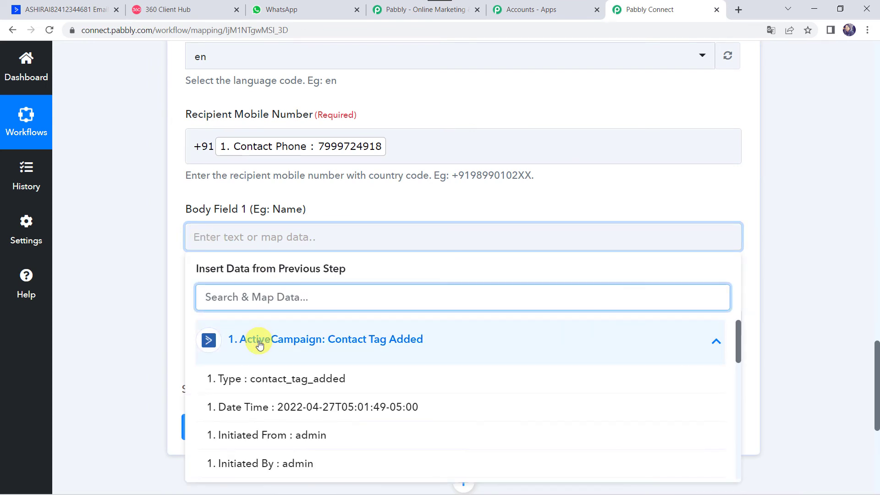
text(Ada)
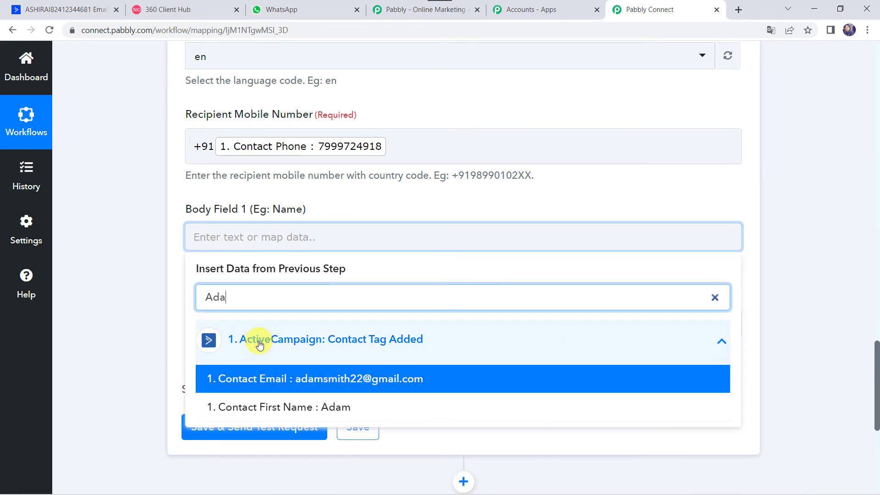
click(252, 406)
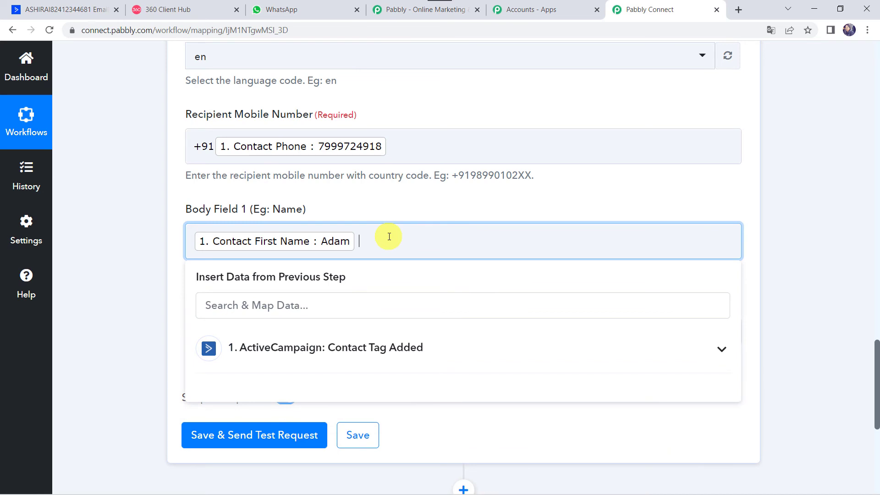
click(313, 352)
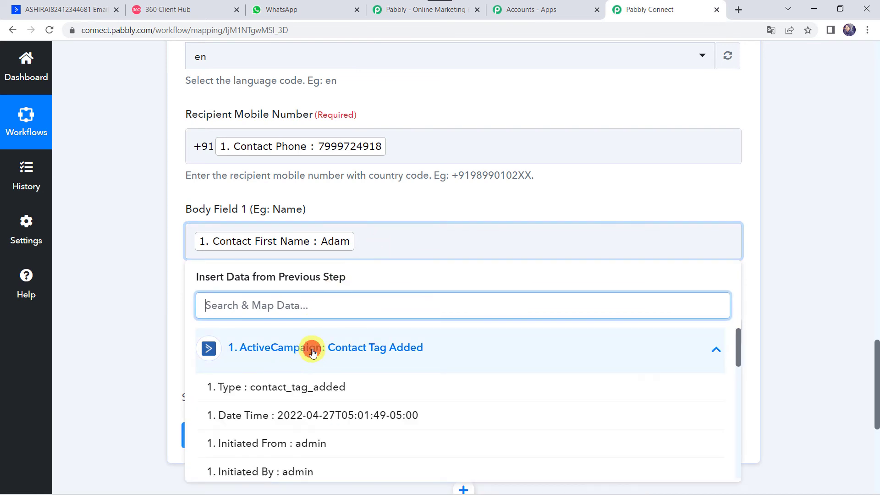
text(Sm)
click(282, 414)
click(161, 318)
Map Body Field 2 to Contact Tags from the ActiveCampaign trigger.
scroll(183, 289, down, 1)
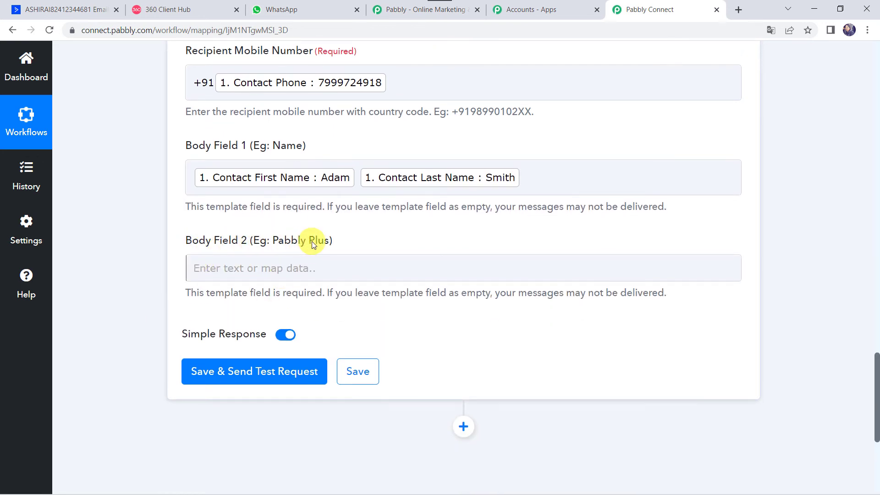
click(228, 270)
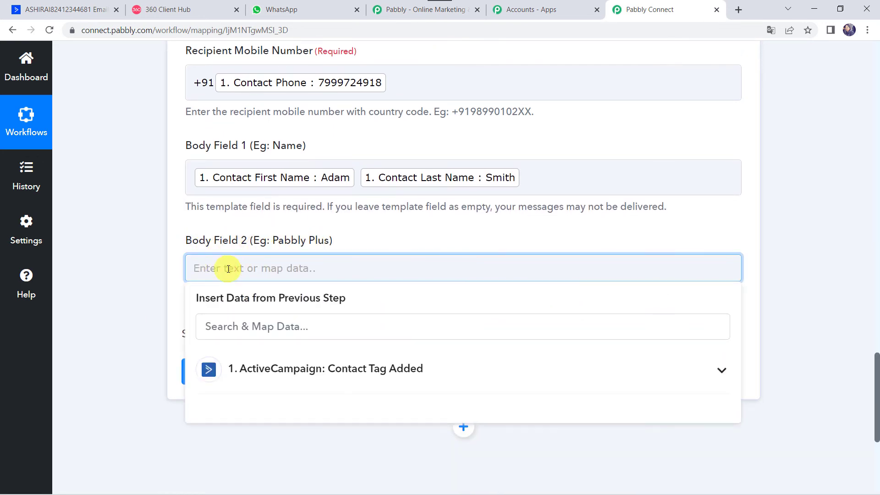
click(251, 377)
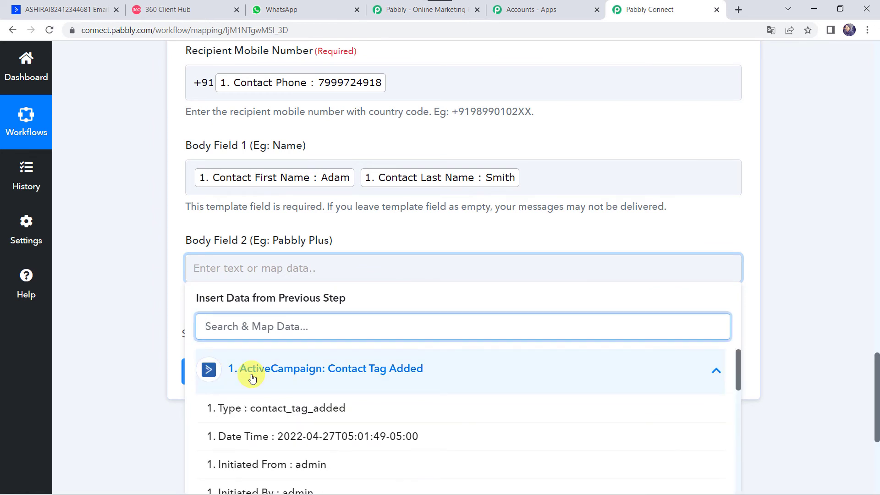
text(pa)
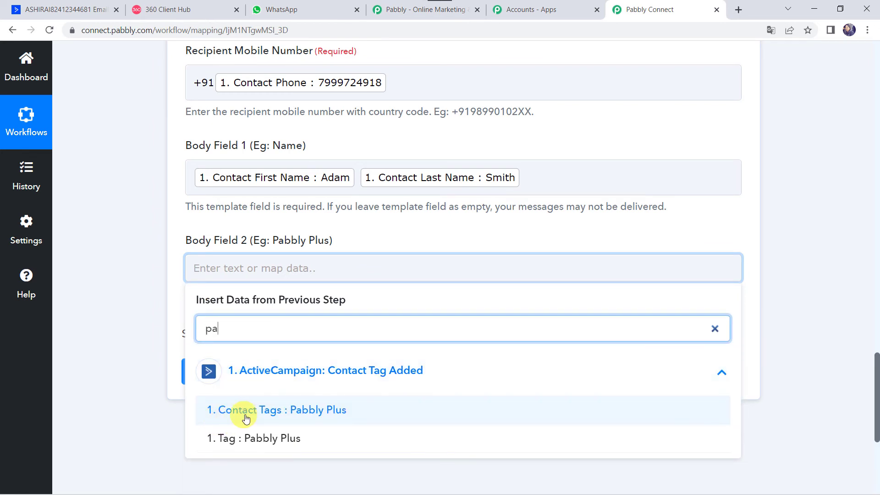
click(323, 416)
click(131, 253)
Save the mapped action, send a test request, and review the response received.
scroll(131, 253, up, 8)
scroll(131, 253, down, 7)
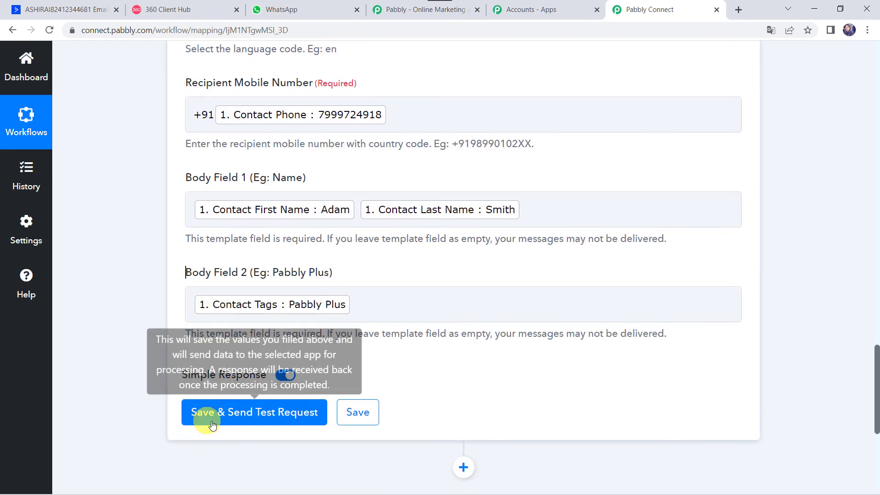
click(233, 420)
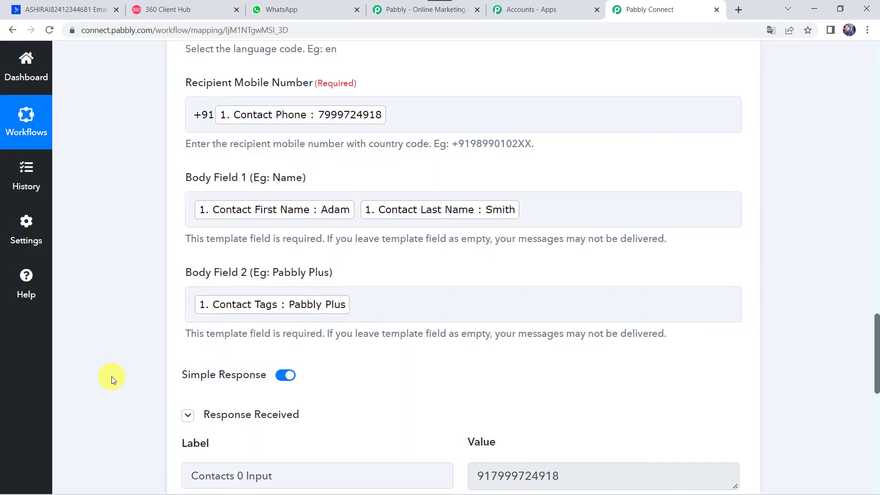
scroll(111, 374, down, 3)
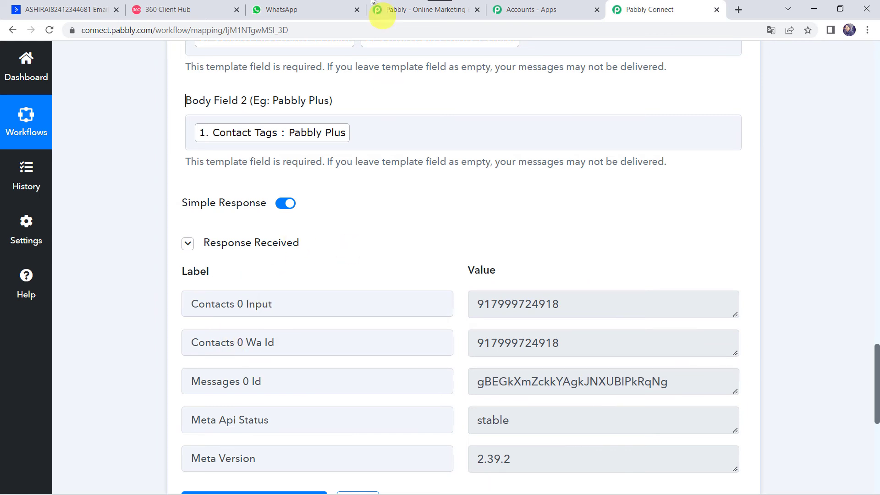
Switch to WhatsApp, open the Pabbly chat, and check the customer name and tag in the received template message.
click(322, 12)
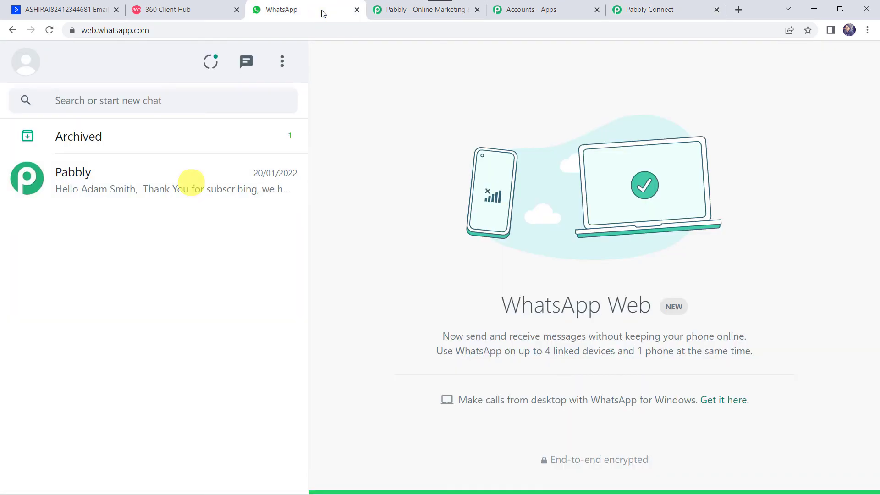
click(126, 189)
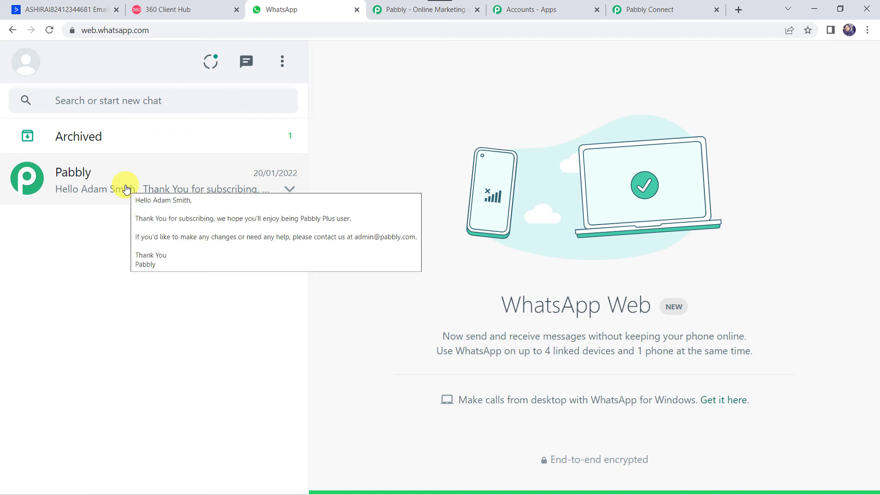
click(126, 189)
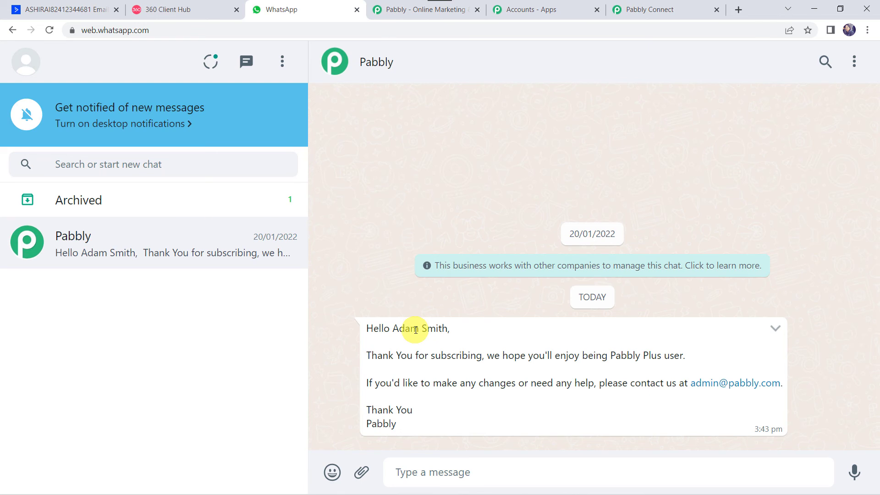
drag(394, 330, 452, 330)
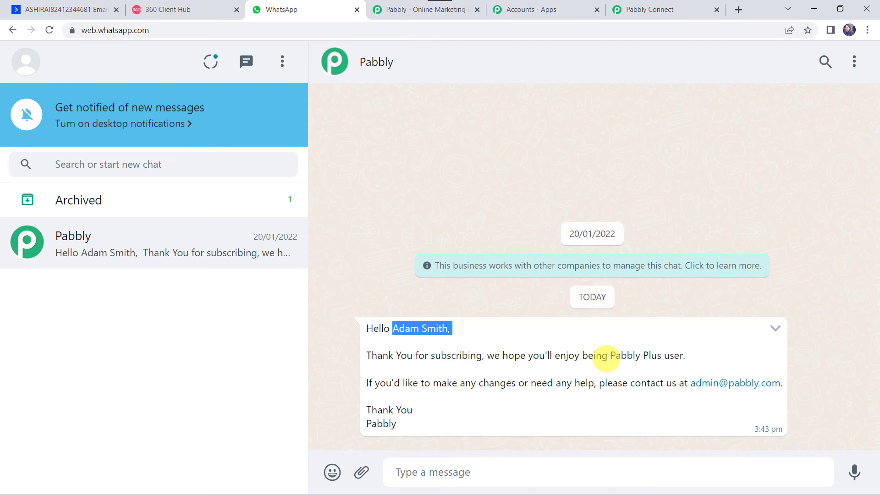
drag(613, 355, 659, 357)
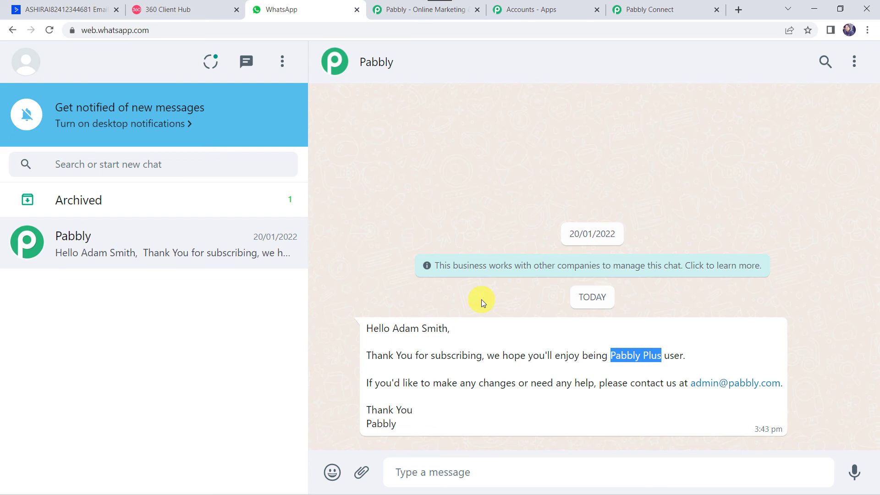
Switch to Pabbly Connect and save the Send Template Message action.
click(676, 5)
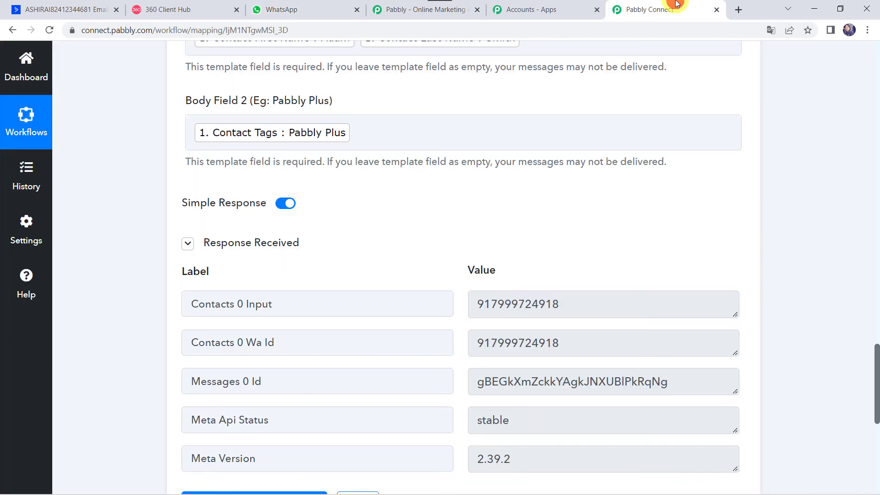
scroll(340, 341, down, 2)
scroll(340, 341, down, 2)
click(361, 335)
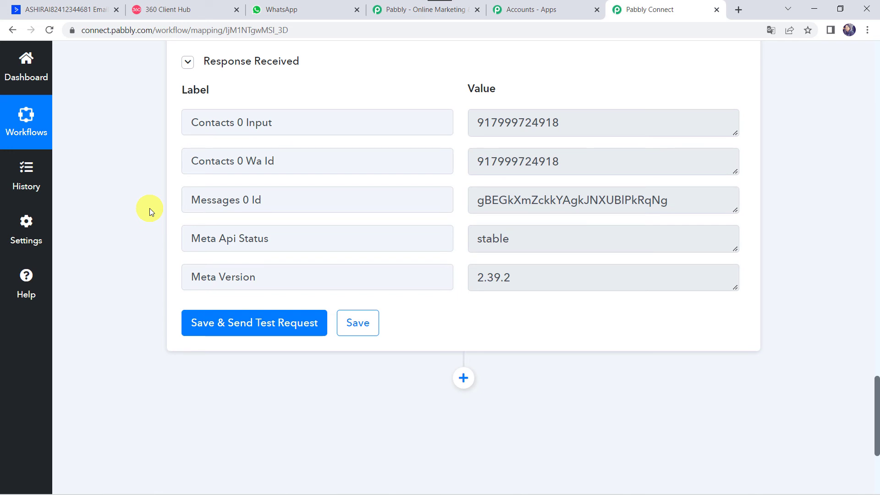
Switch to ActiveCampaign and open the second-to-last contact in the contacts list.
click(61, 9)
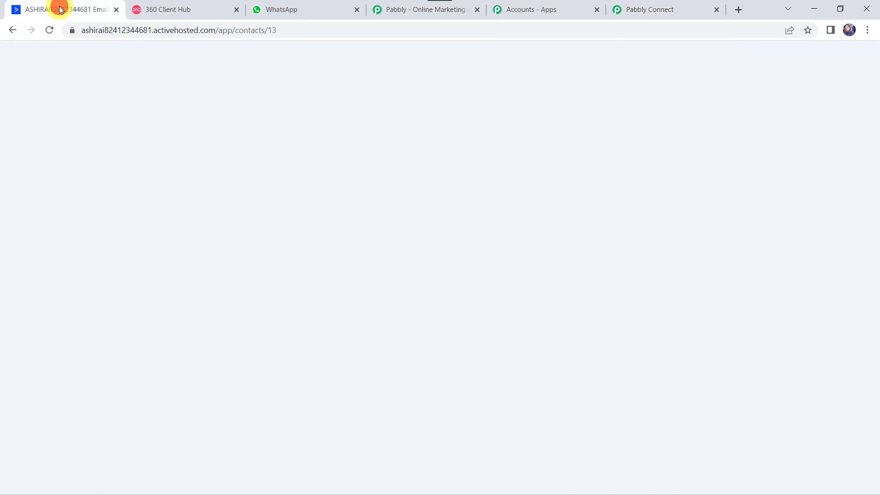
scroll(321, 254, down, 3)
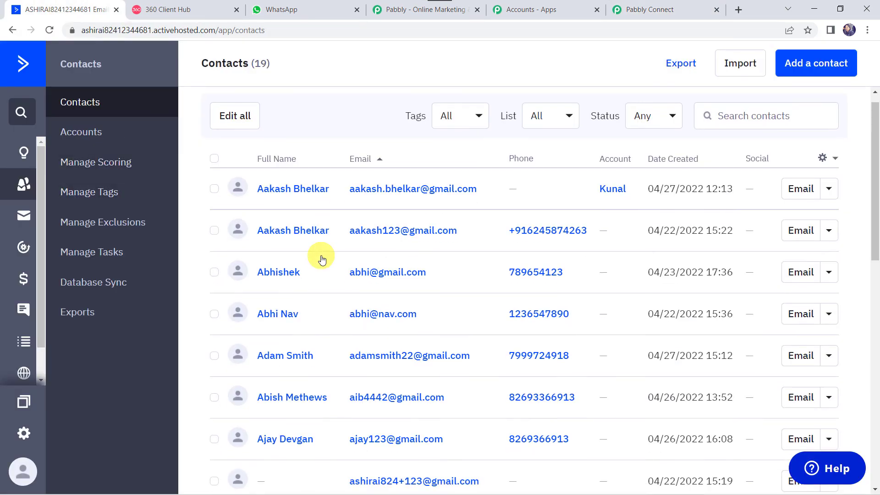
scroll(321, 257, down, 8)
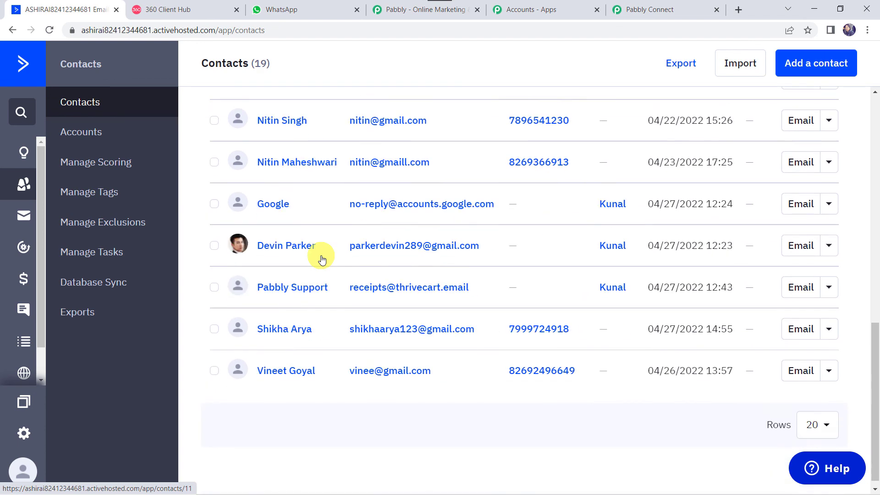
click(276, 321)
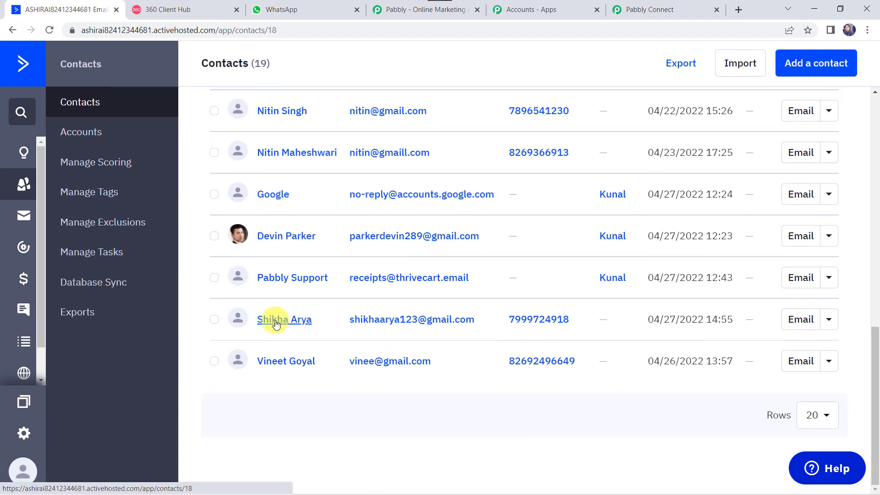
Add the existing tag Pabbly Plus to the contact.
scroll(276, 325, down, 3)
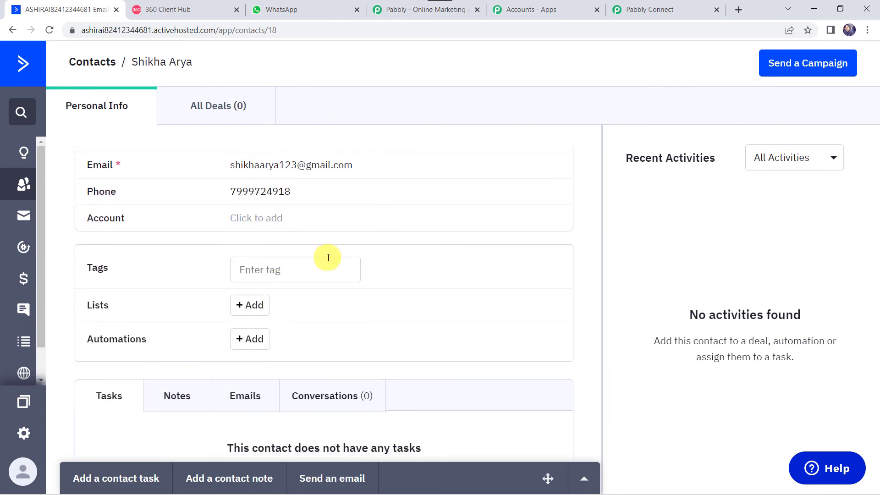
click(282, 269)
text(P)
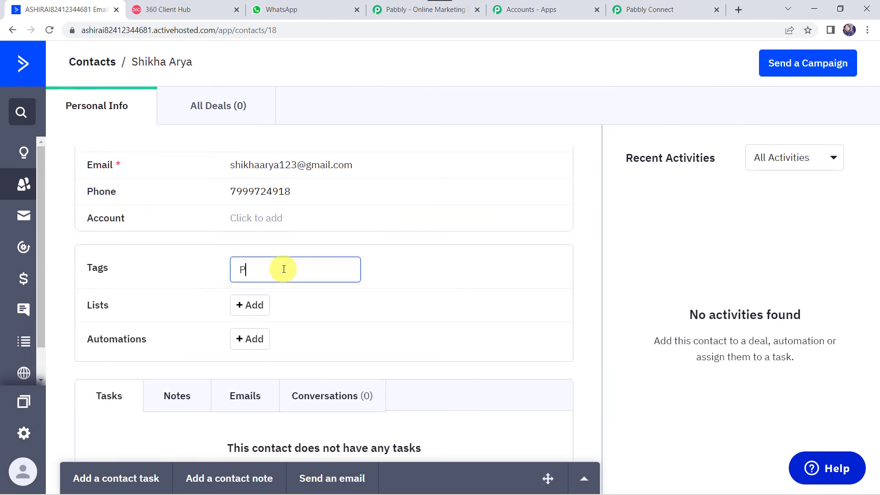
text(abbly Plus)
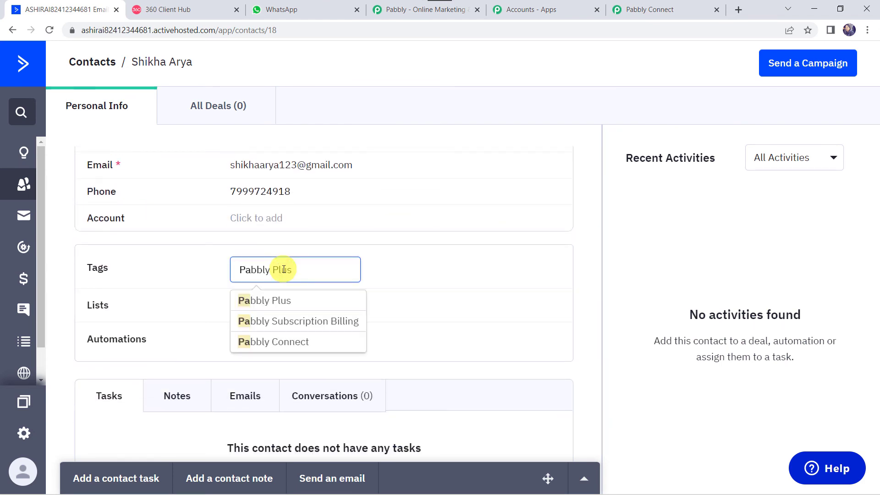
click(275, 299)
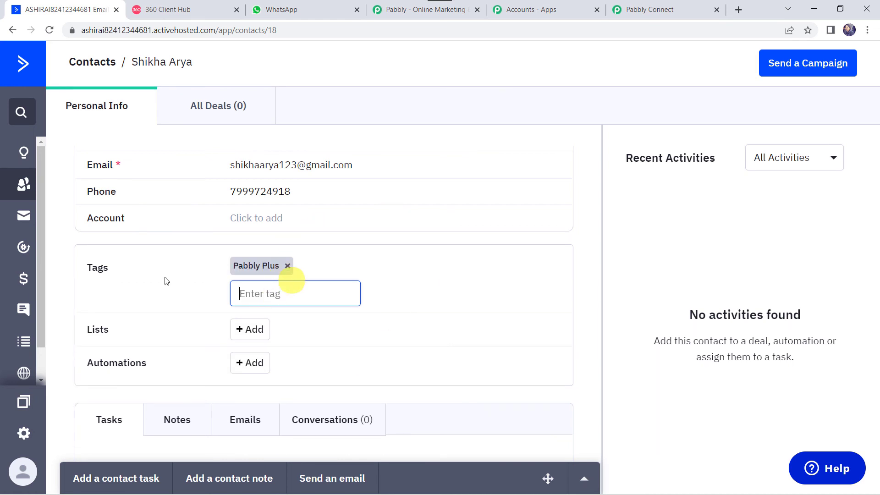
click(505, 200)
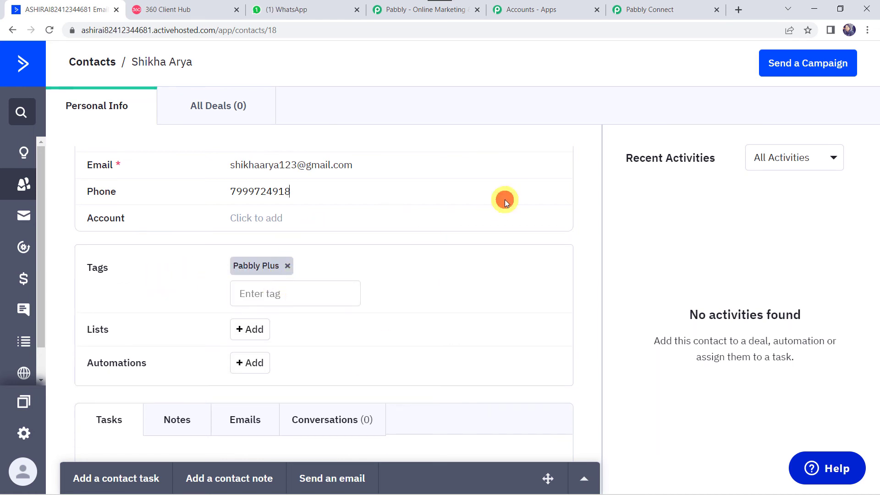
Switch to WhatsApp and check the newest template message in the Pabbly chat for the contact's name and tag.
click(294, 10)
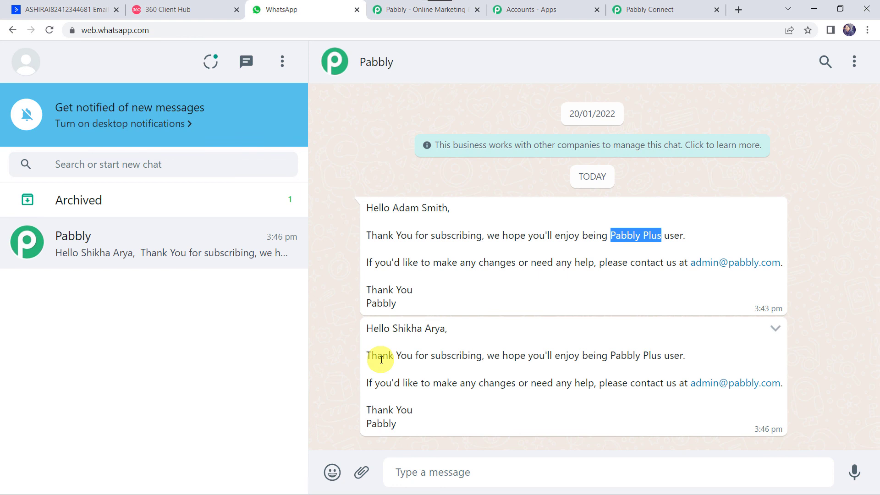
click(329, 350)
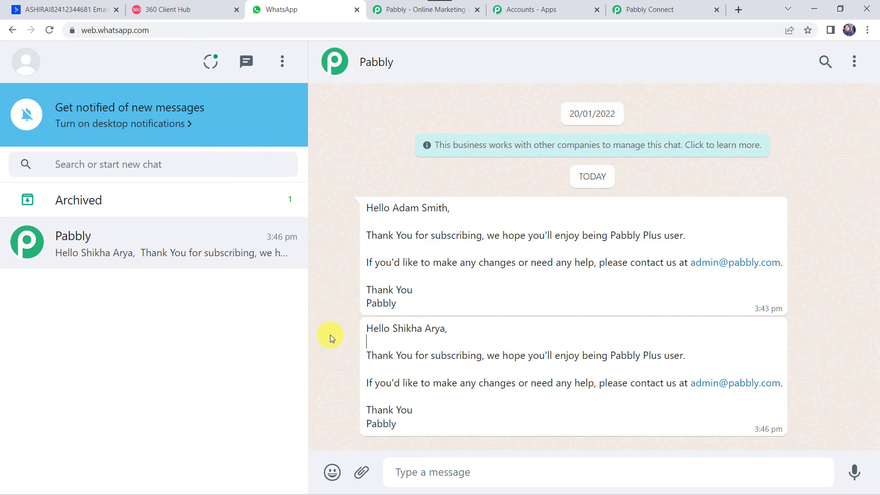
Switch to Pabbly Connect and collapse the Send Template Message action and the Contact Tag Added trigger.
click(656, 9)
scroll(345, 59, up, 20)
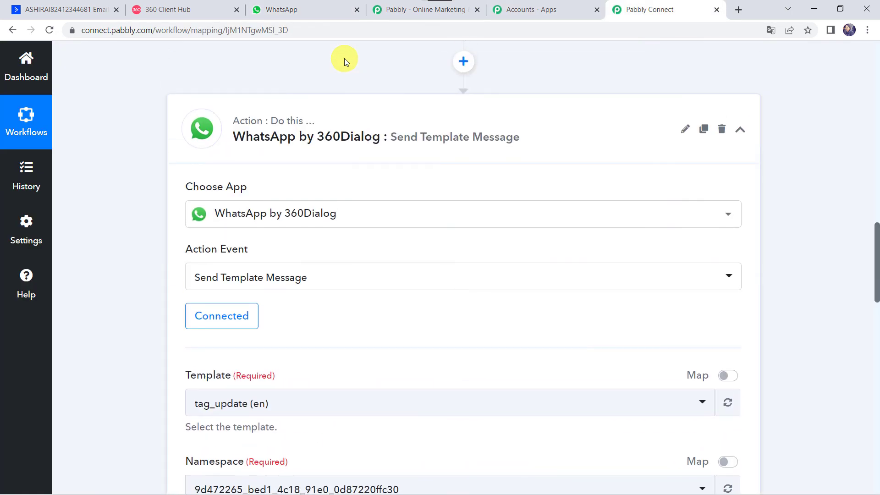
click(344, 100)
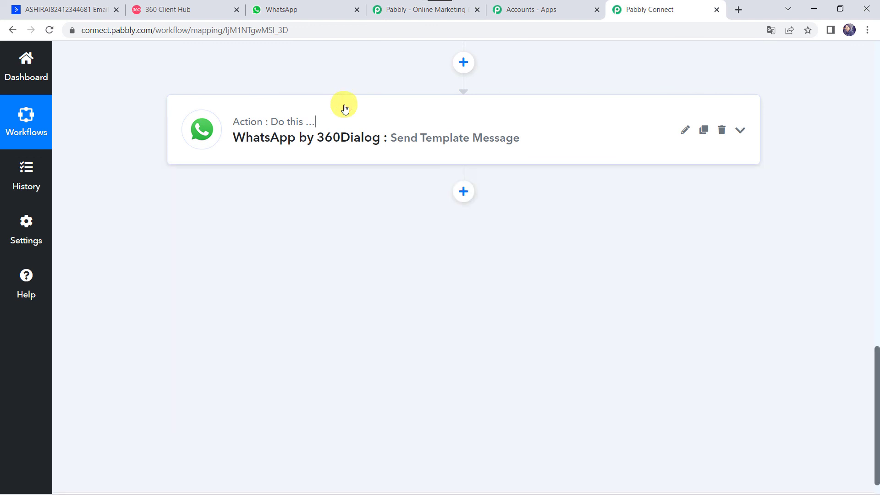
scroll(344, 131, up, 10)
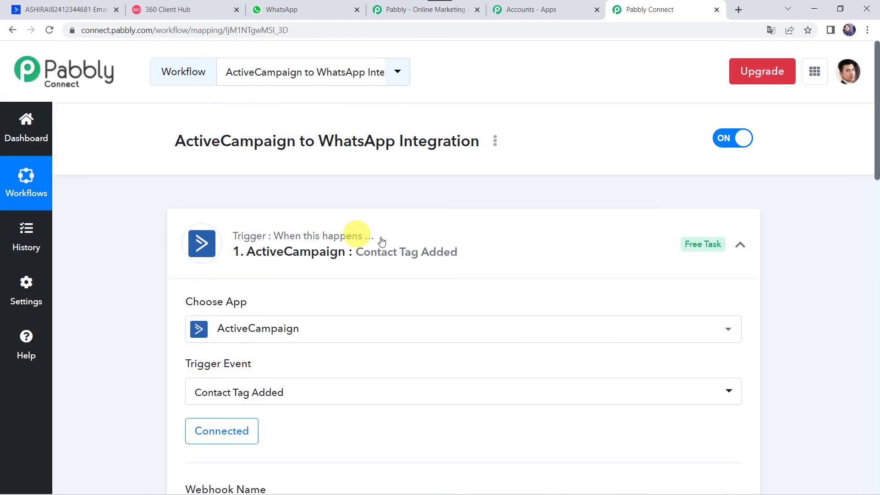
click(417, 230)
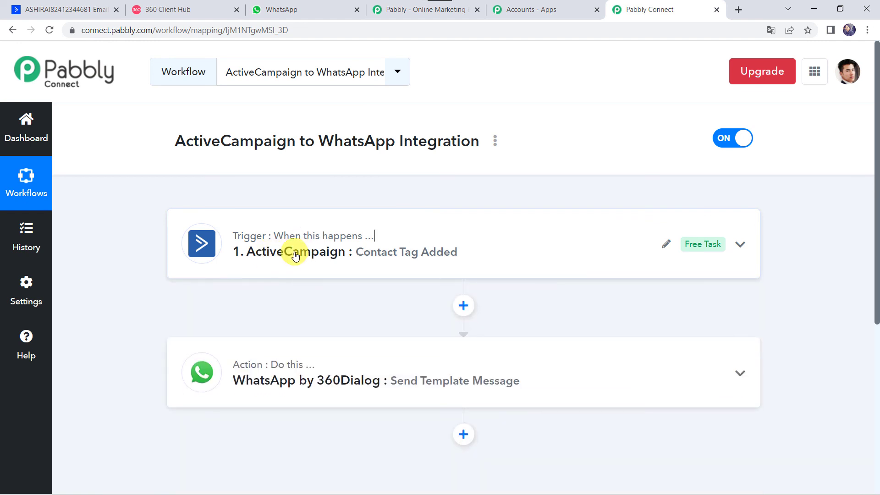